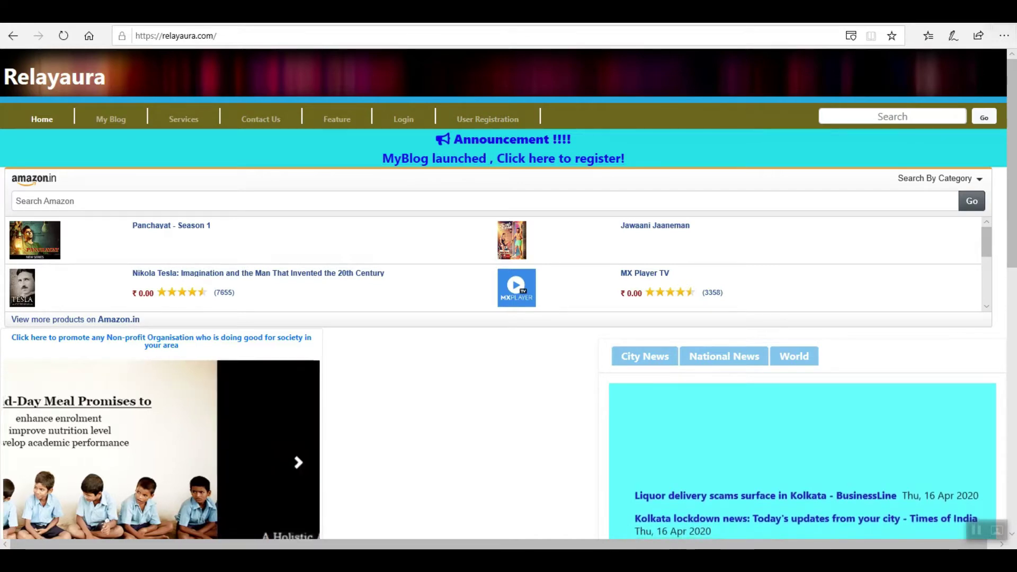
# Step: Exit full-screen view and place the Relayaura window beside the Hindi typing page
pyautogui.press('F11')
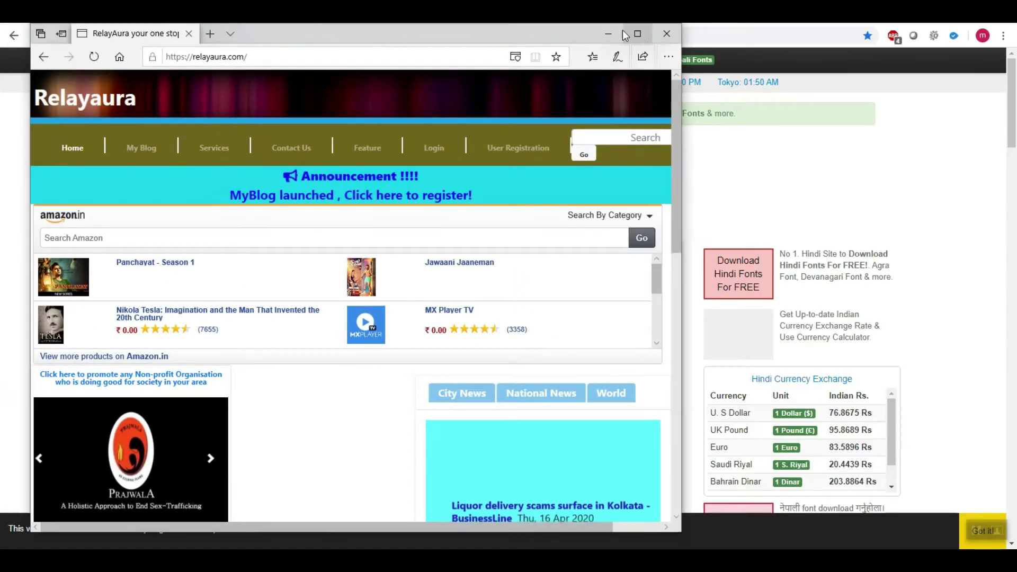
pyautogui.click(638, 33)
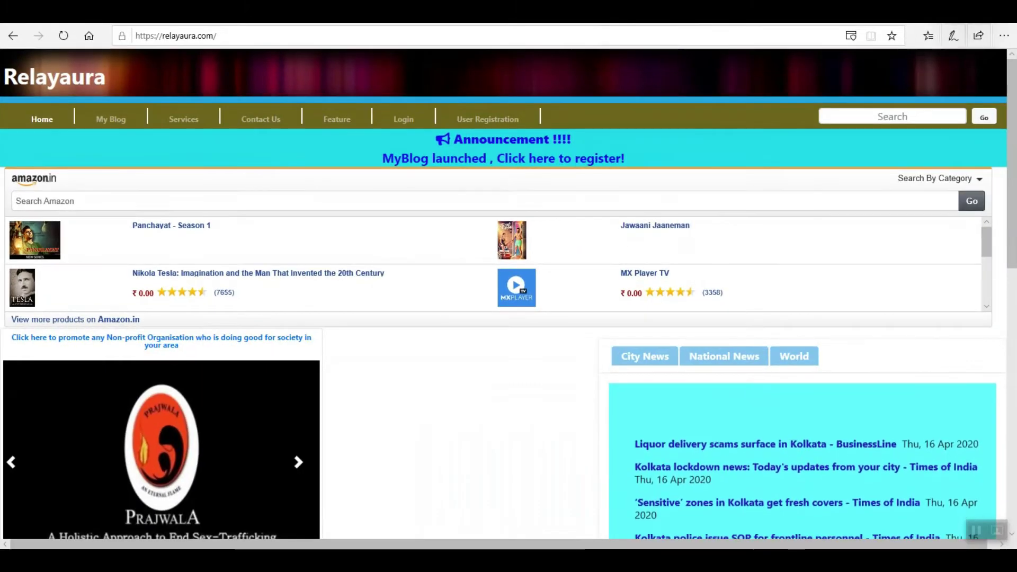
pyautogui.press('super+Down')
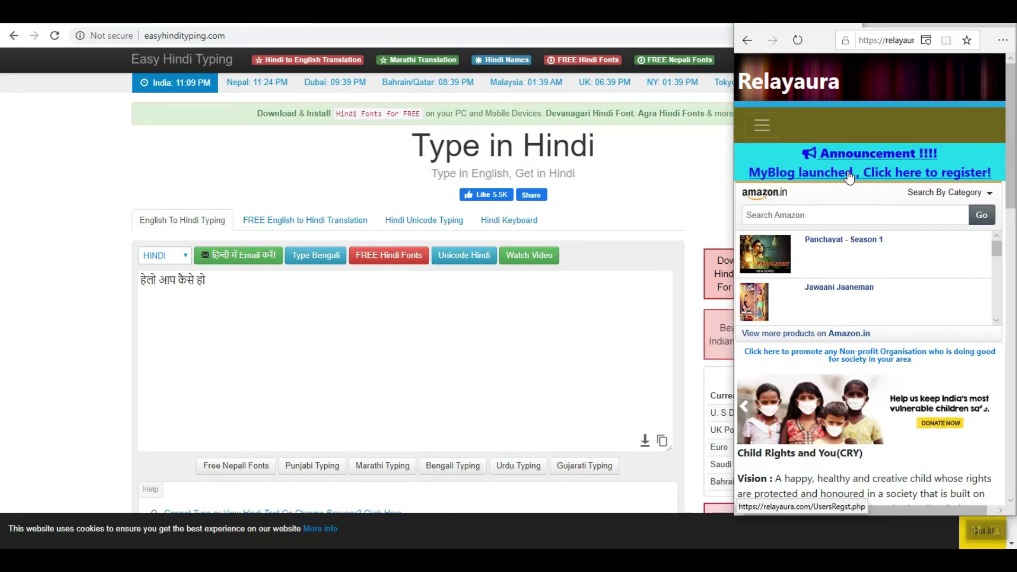
# Step: Maximize the Relayaura window and follow the announcement's 'Click here to register!' link
pyautogui.click(762, 128)
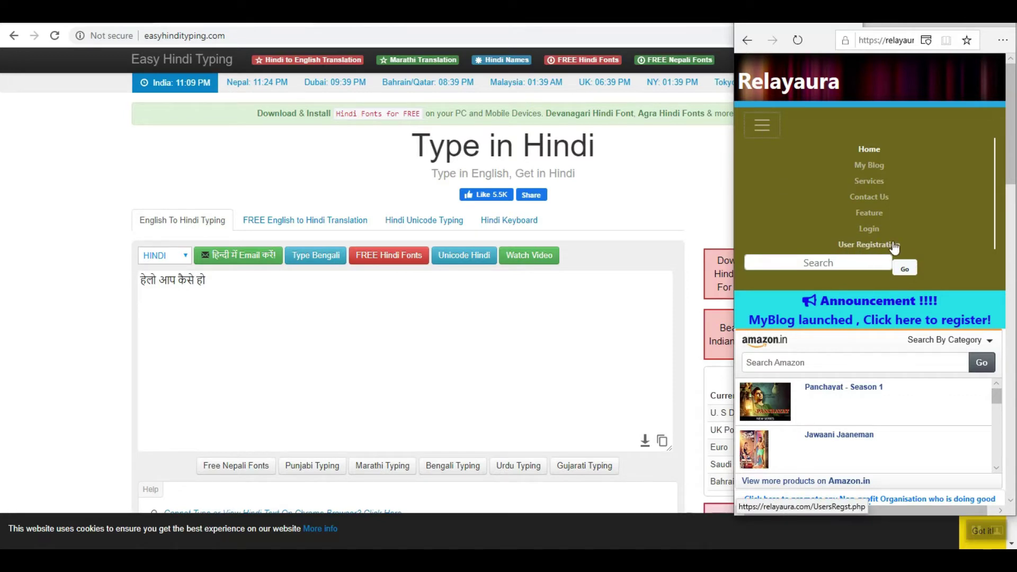
pyautogui.click(762, 127)
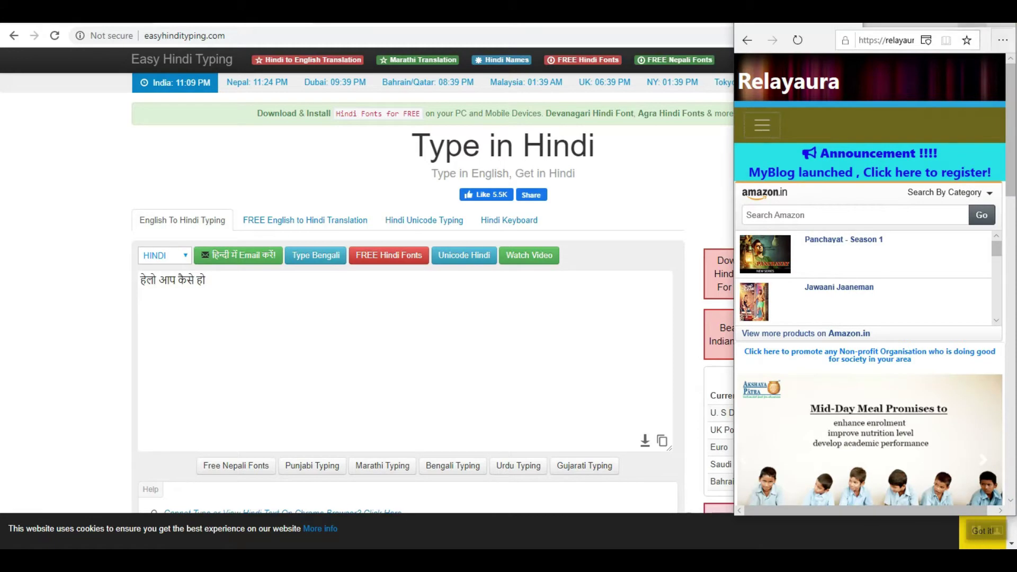
pyautogui.click(974, 25)
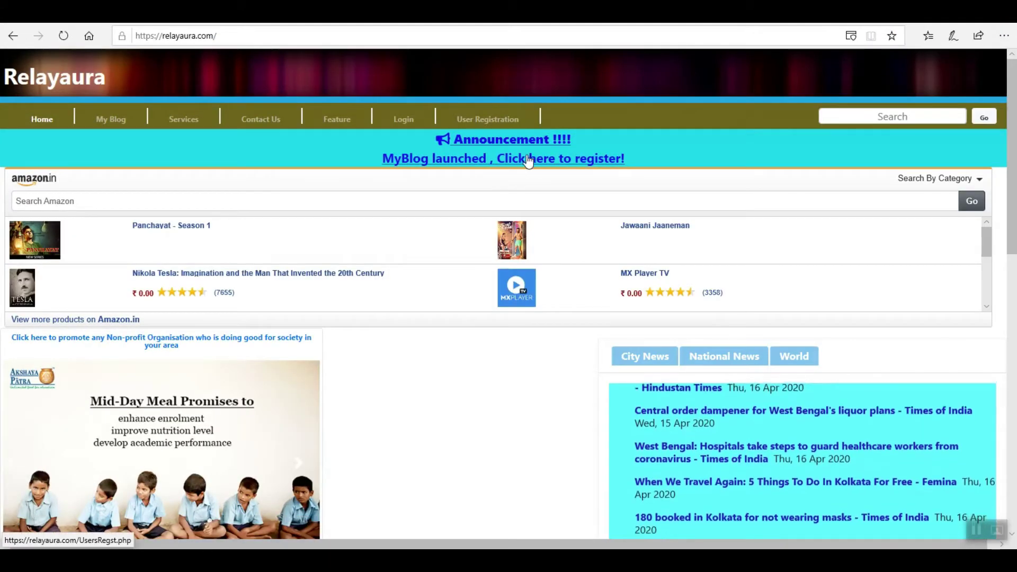
pyautogui.click(528, 158)
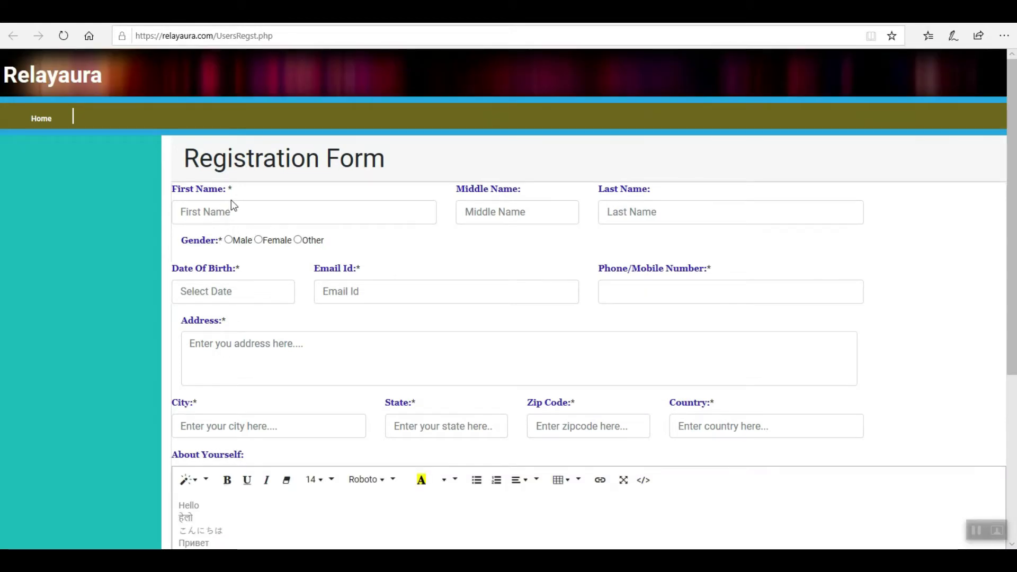
# Step: Enter test1 as the first name, leave middle and last names, and choose Male
pyautogui.moveTo(230, 189); pyautogui.dragTo(238, 196)
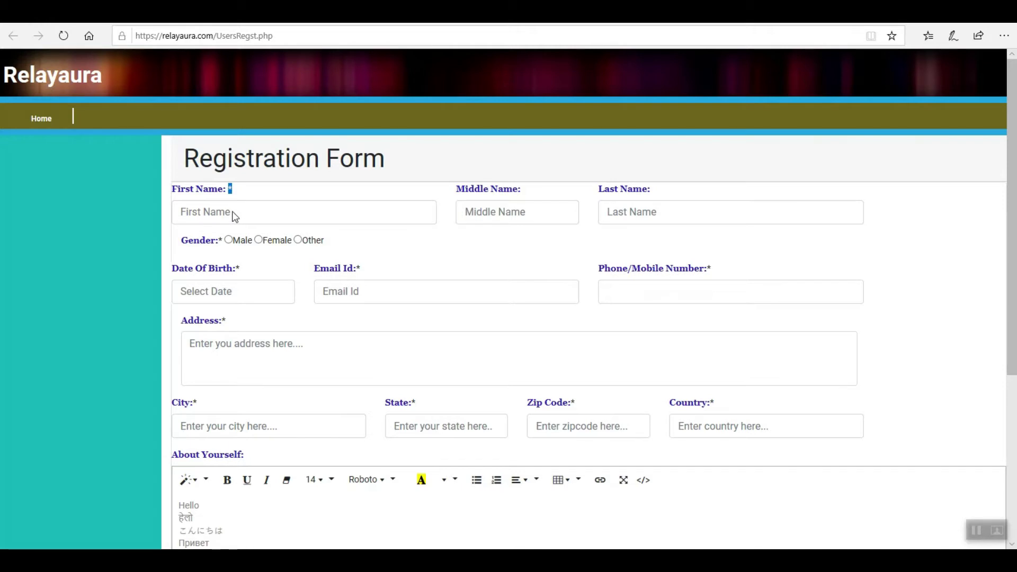
pyautogui.click(233, 212)
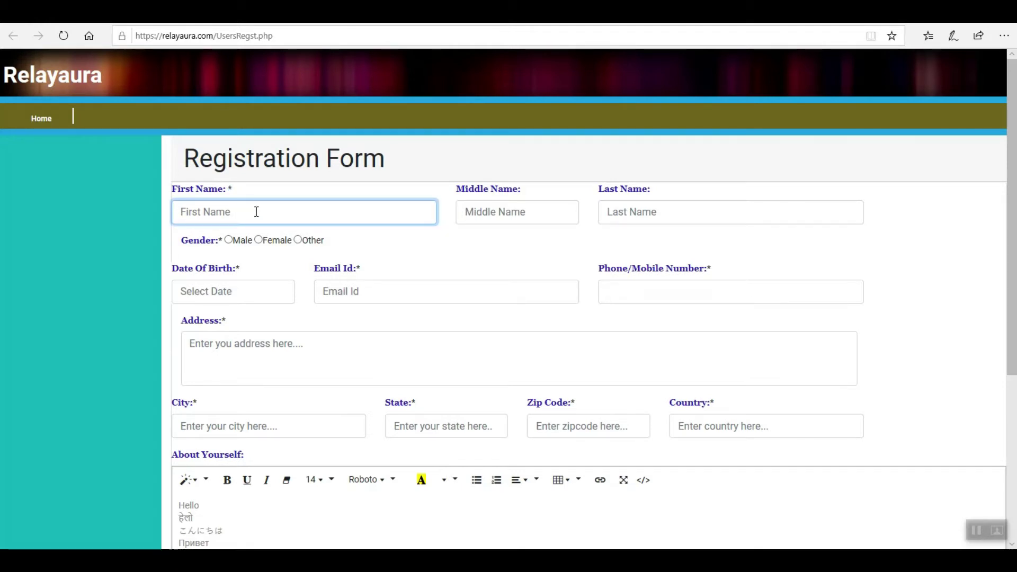
pyautogui.write('test1')
pyautogui.click(512, 211)
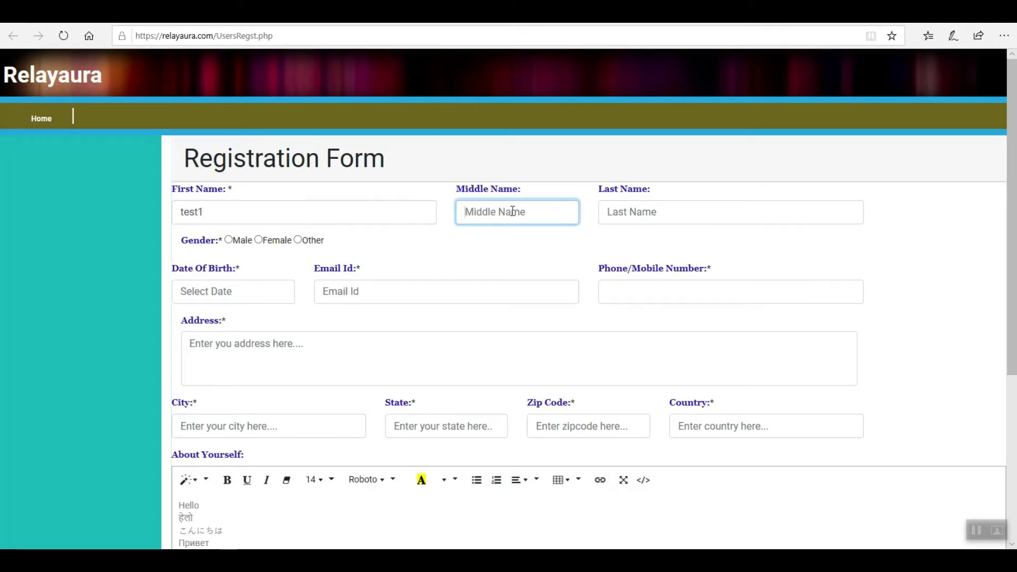
pyautogui.click(613, 215)
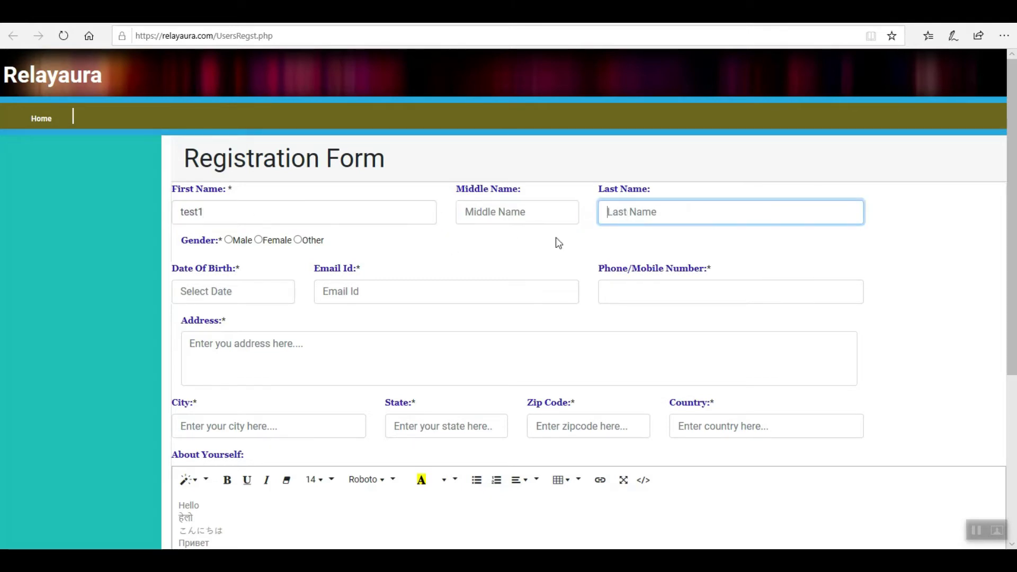
pyautogui.click(228, 239)
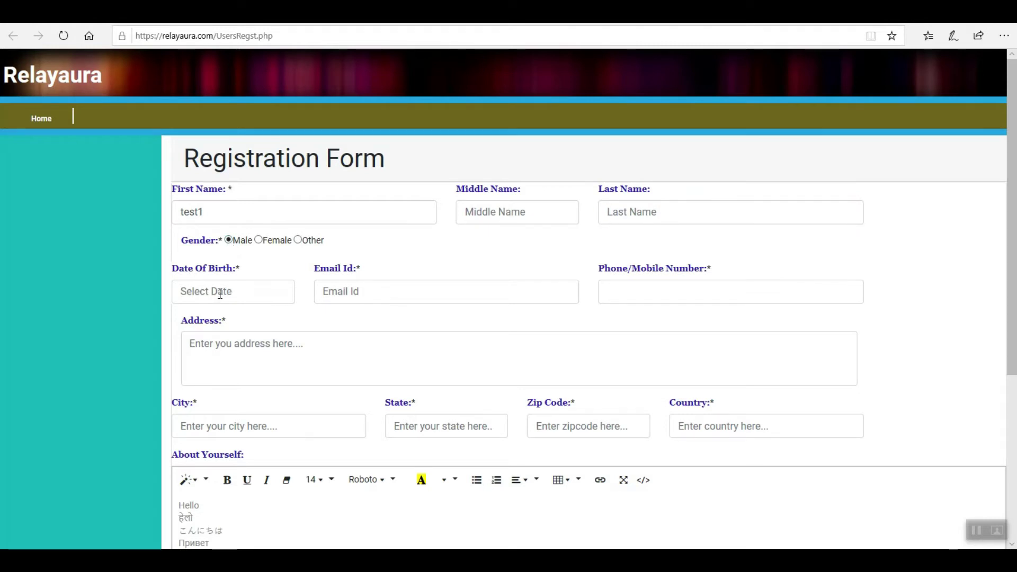
pyautogui.click(246, 289)
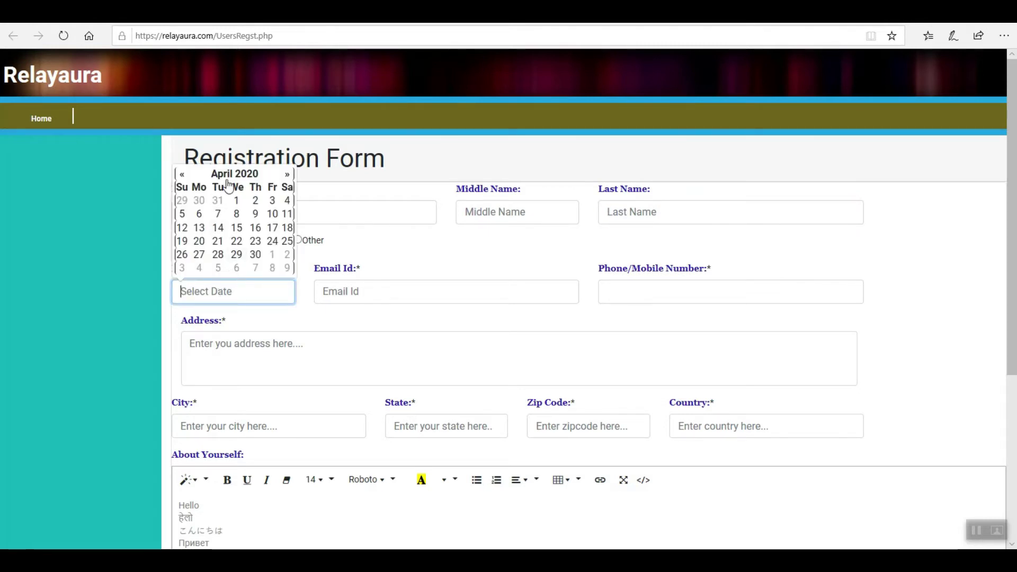
pyautogui.click(251, 177)
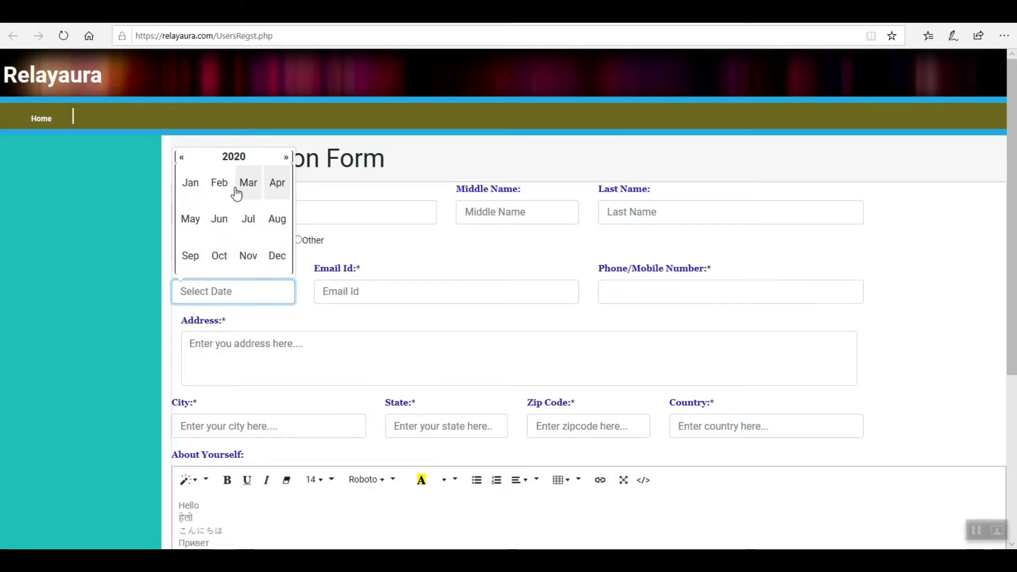
pyautogui.click(237, 159)
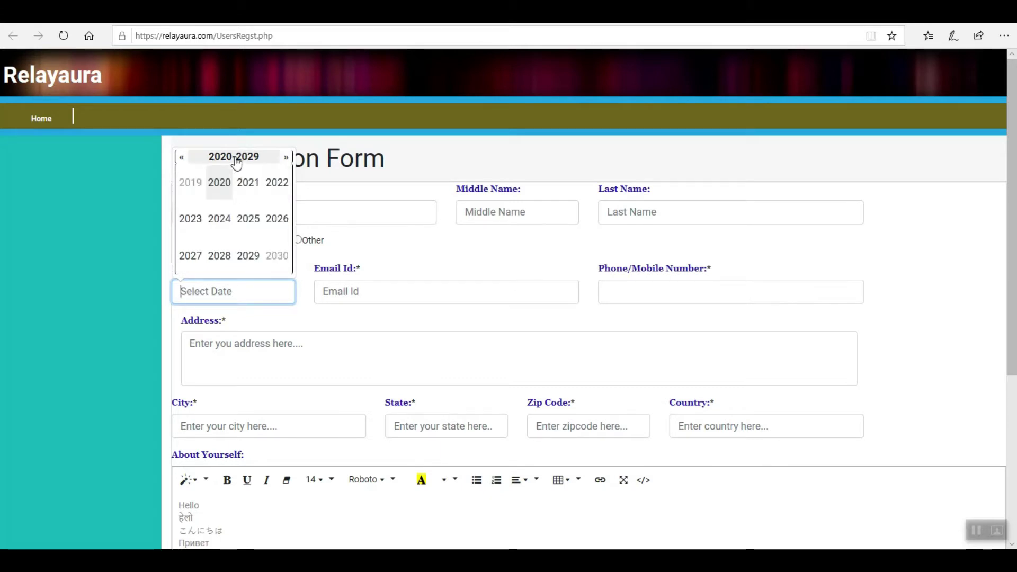
pyautogui.click(182, 161)
pyautogui.click(182, 160)
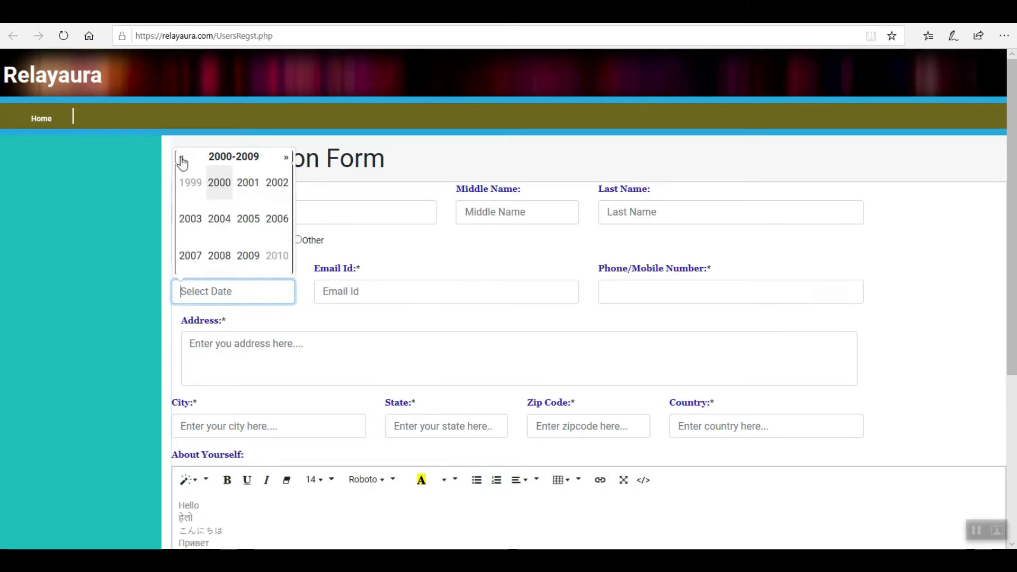
pyautogui.click(182, 161)
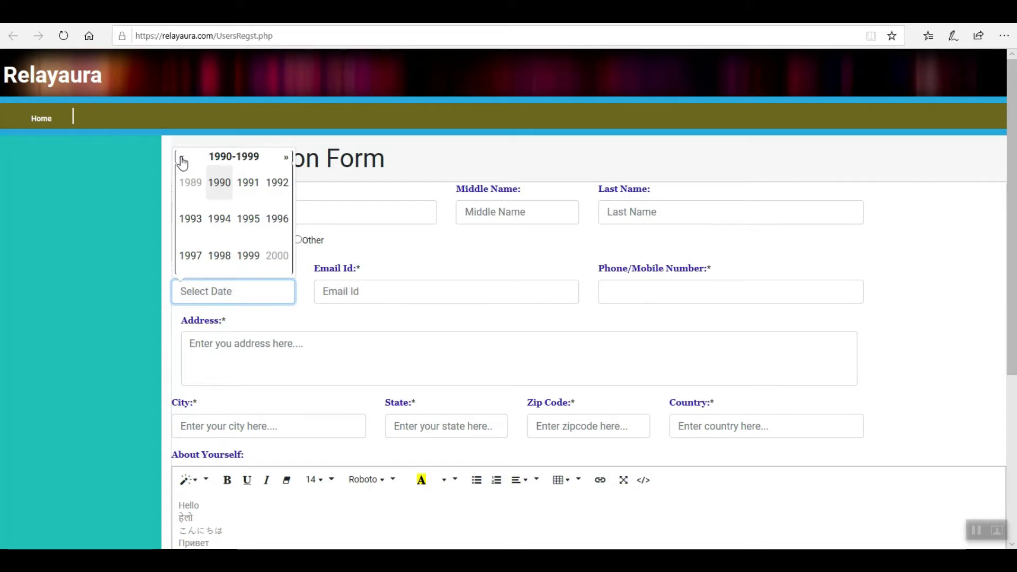
pyautogui.click(221, 193)
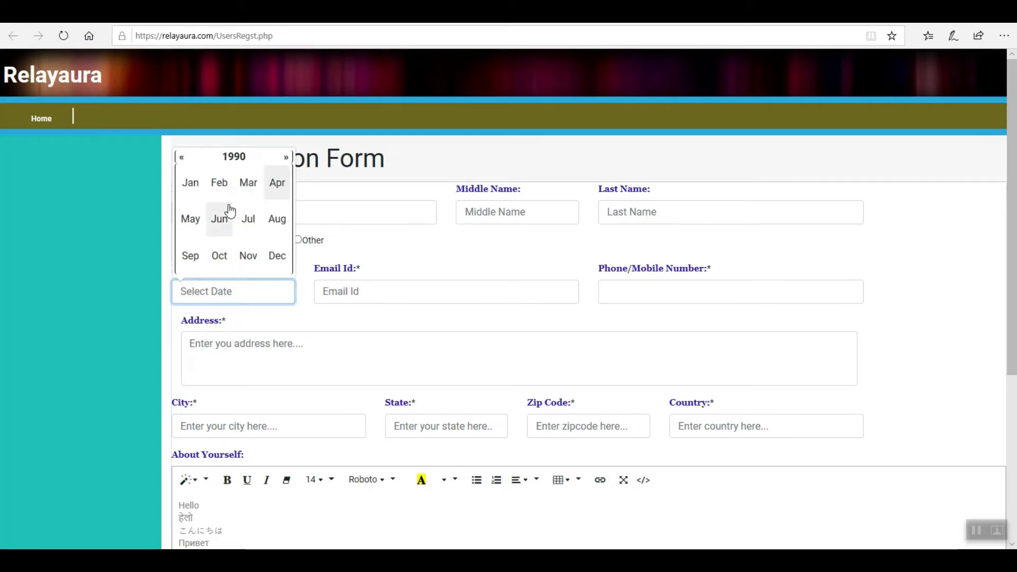
pyautogui.click(192, 186)
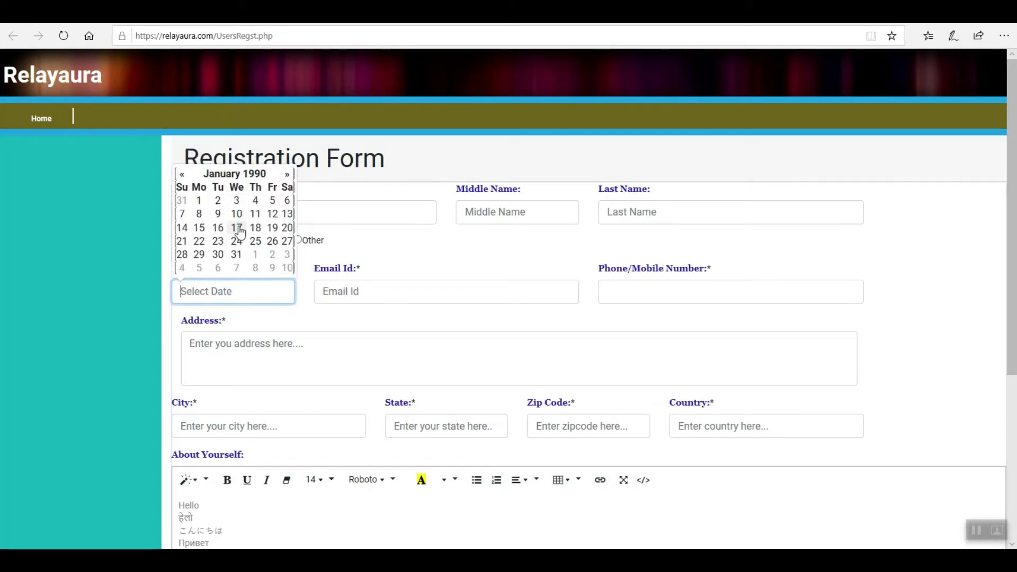
pyautogui.click(272, 243)
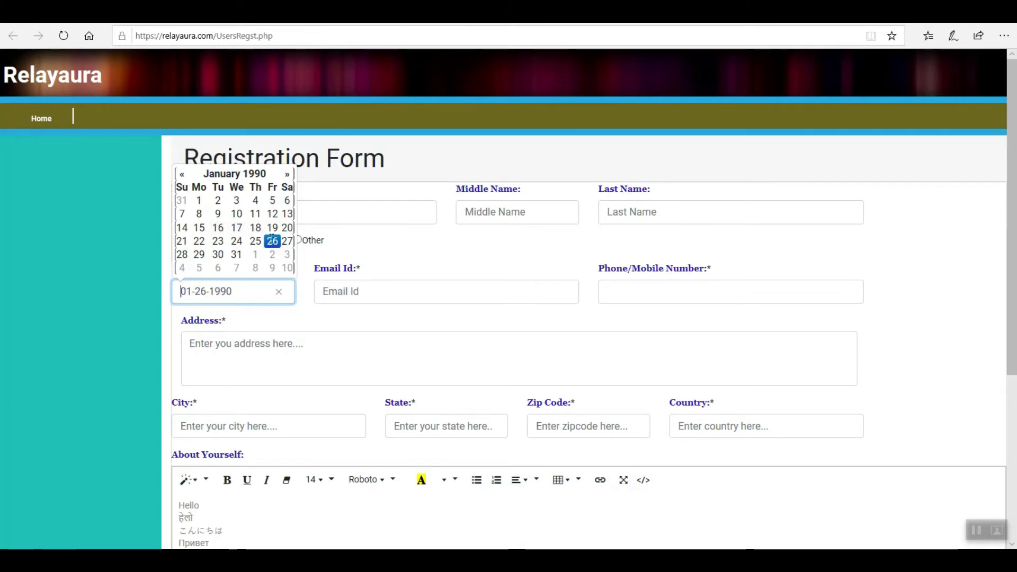
pyautogui.click(310, 306)
pyautogui.click(358, 292)
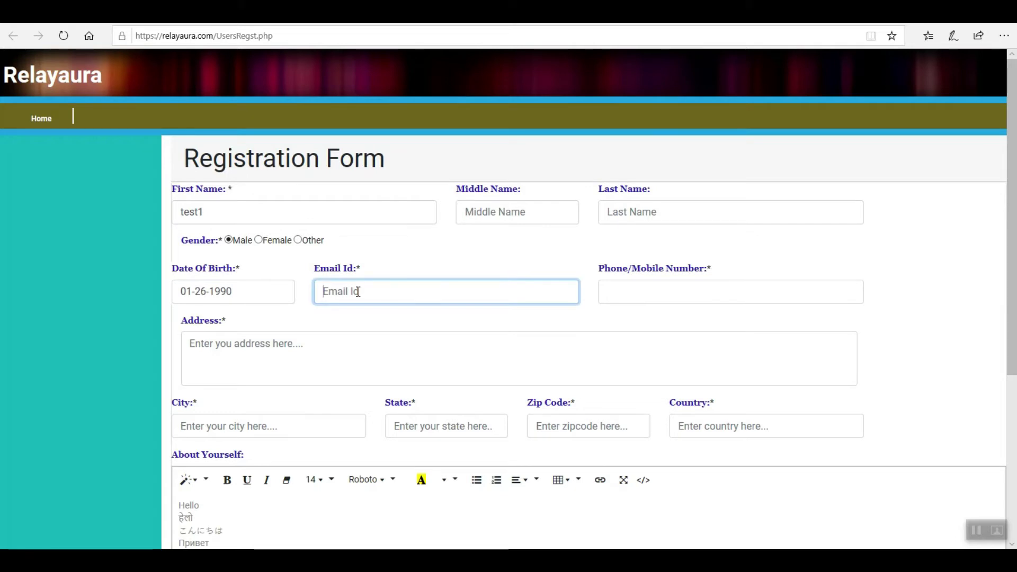
# Step: Fill in the e-mail and phone number fields with test values
pyautogui.write('te')
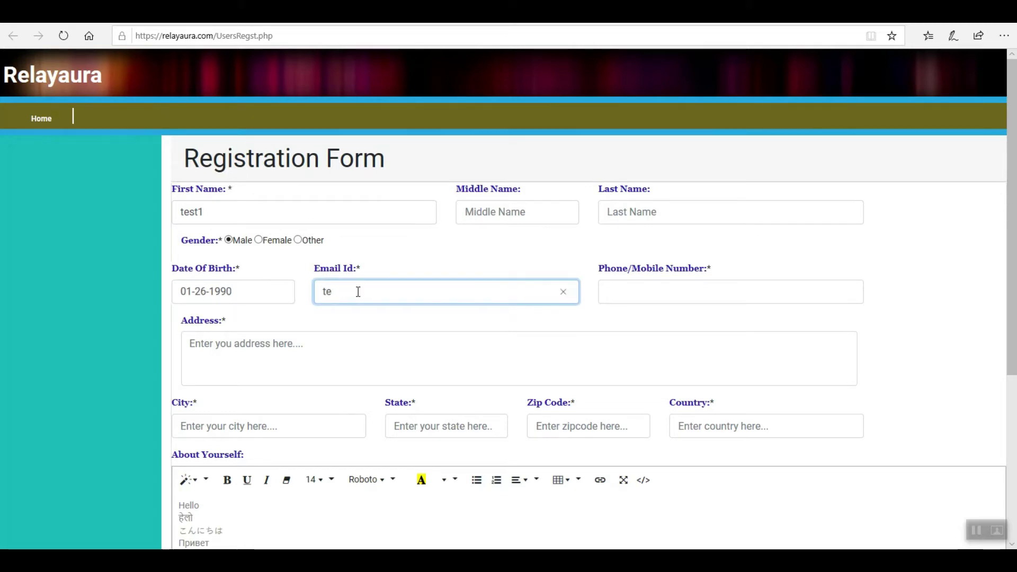
pyautogui.write('t')
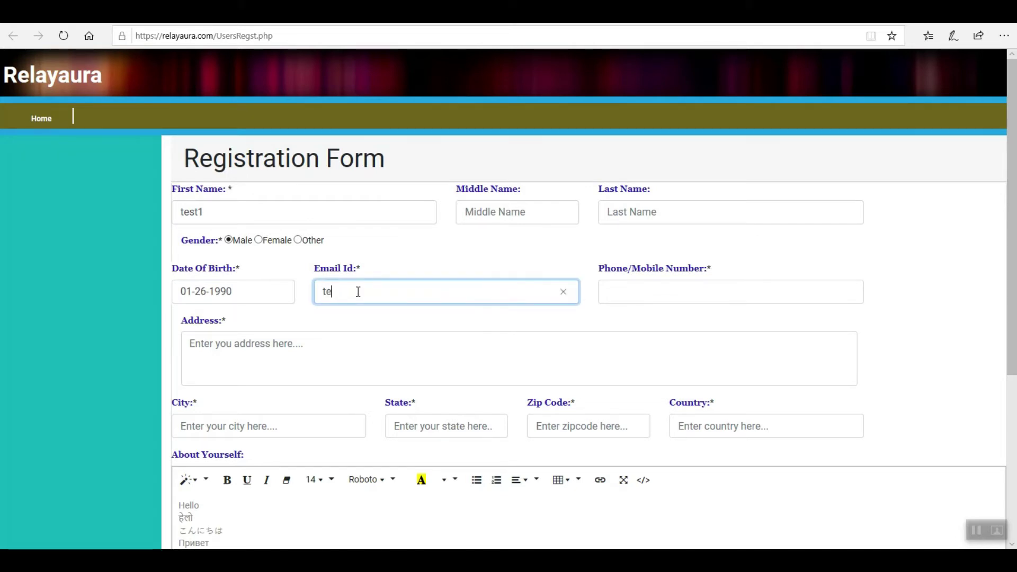
pyautogui.write('st@gmail.com')
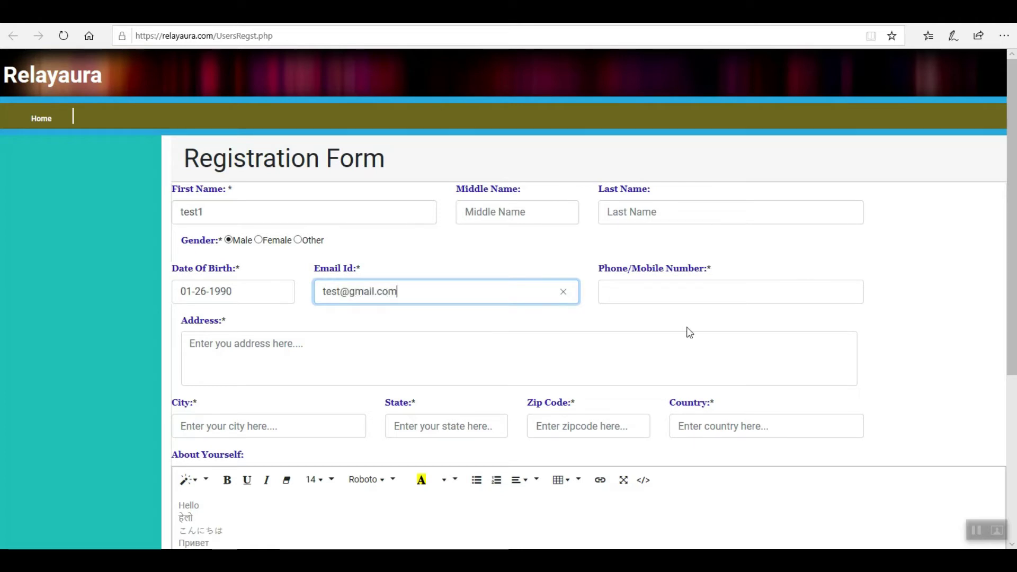
pyautogui.click(731, 298)
pyautogui.write('9999999999')
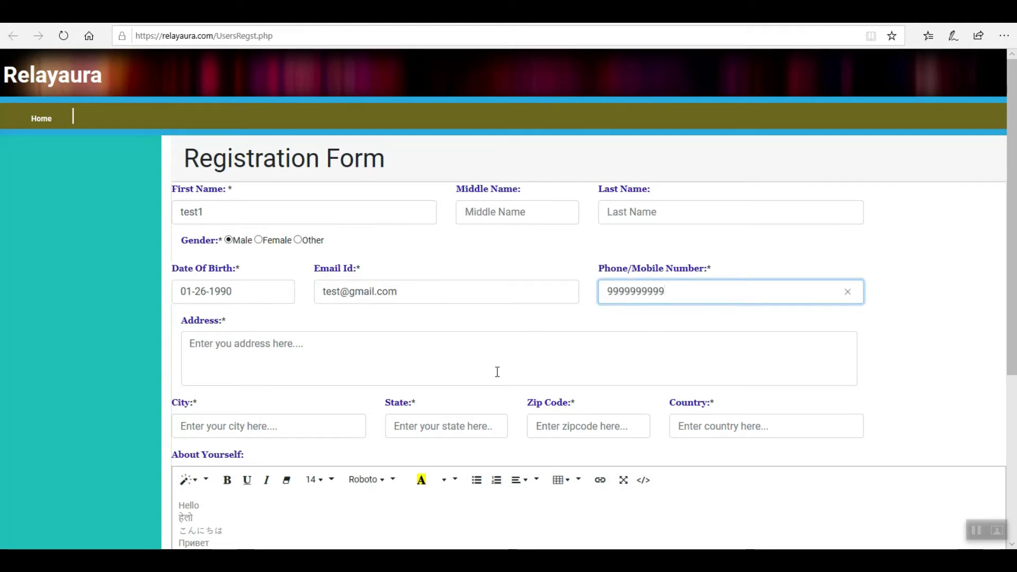
pyautogui.click(401, 364)
# Step: Fill in the address, city, state and zip code fields, and set the country to India
pyautogui.write('test')
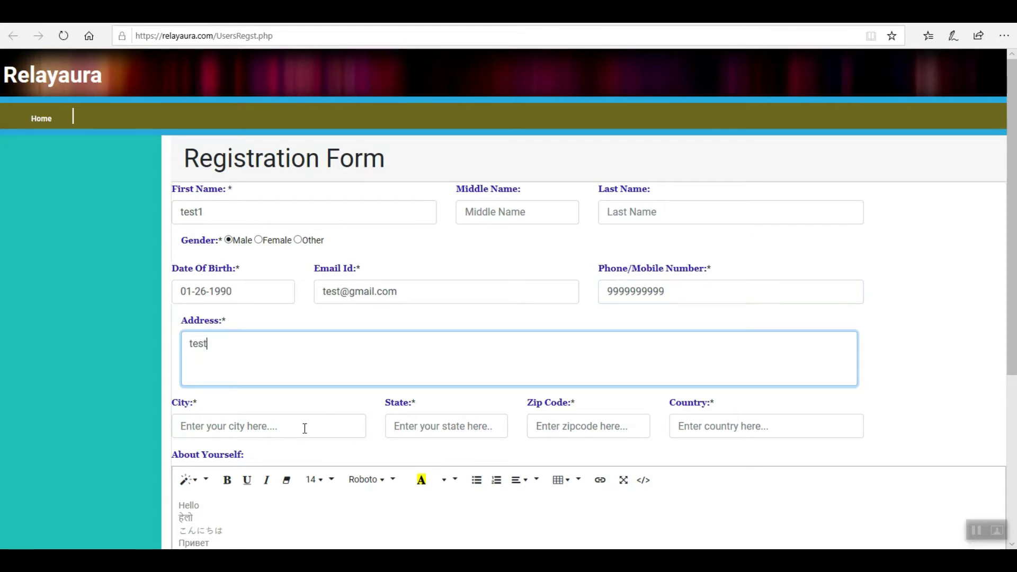
pyautogui.click(305, 428)
pyautogui.write('test')
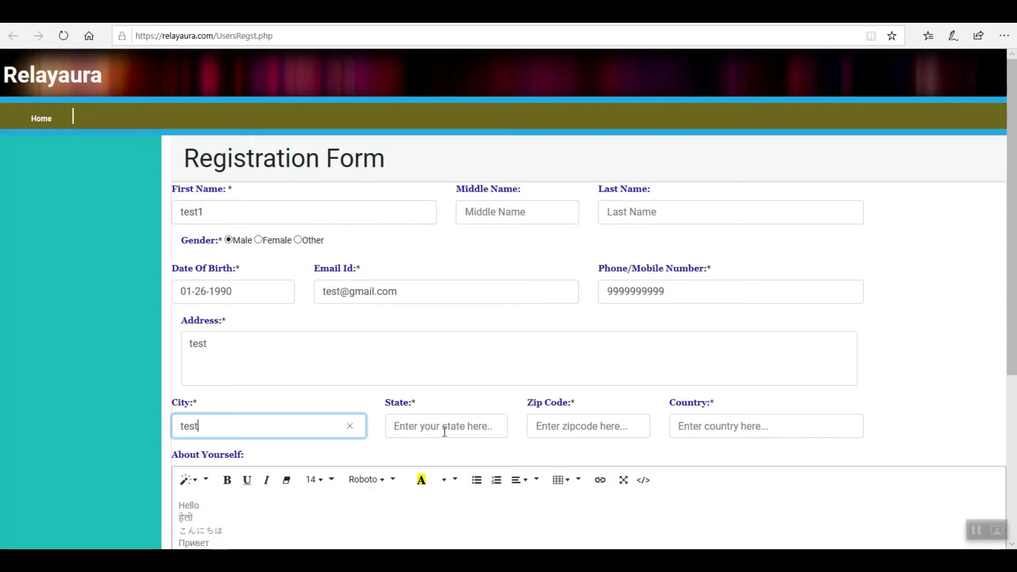
pyautogui.click(444, 431)
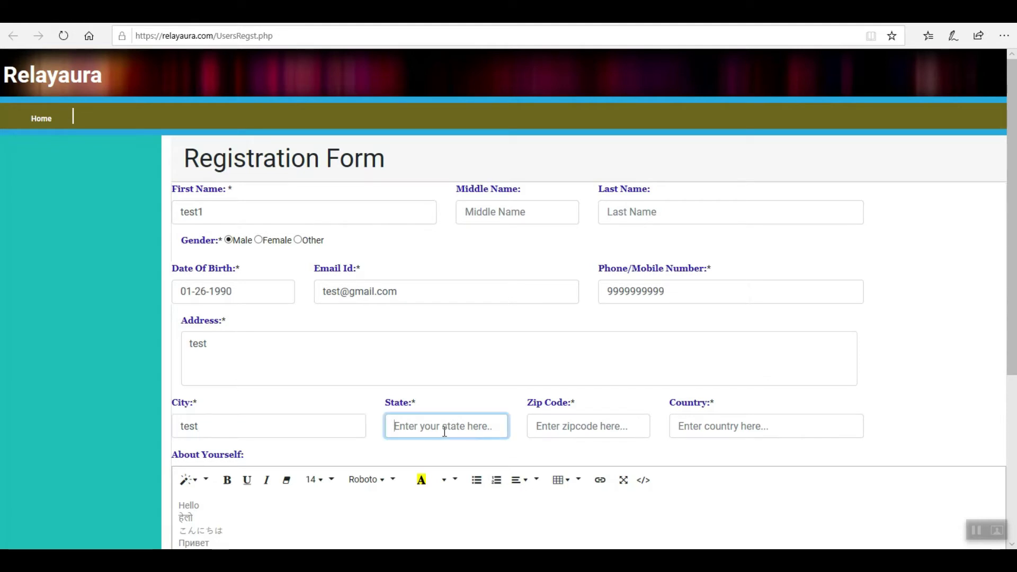
pyautogui.write('test')
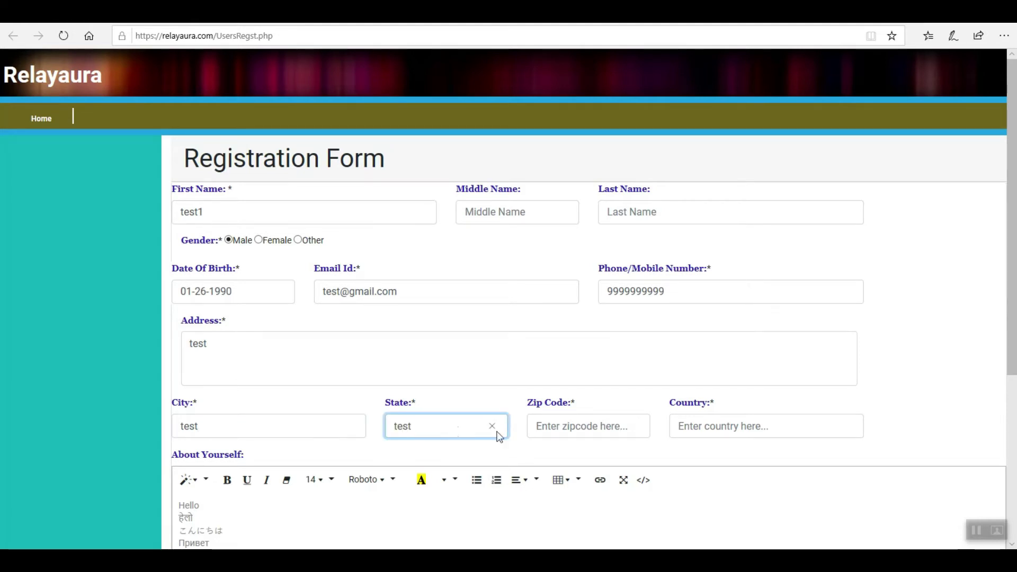
pyautogui.click(583, 422)
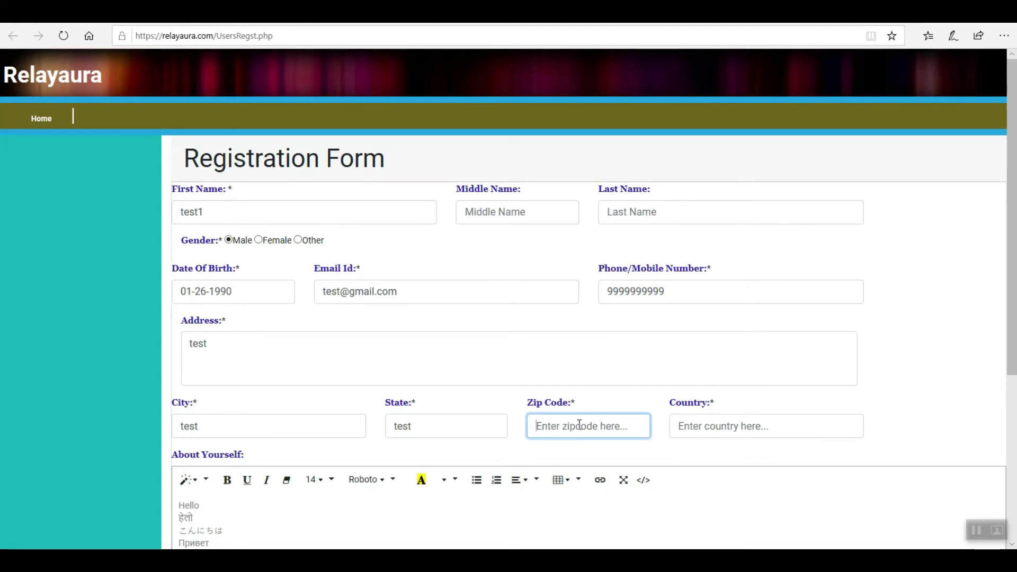
pyautogui.write('999999')
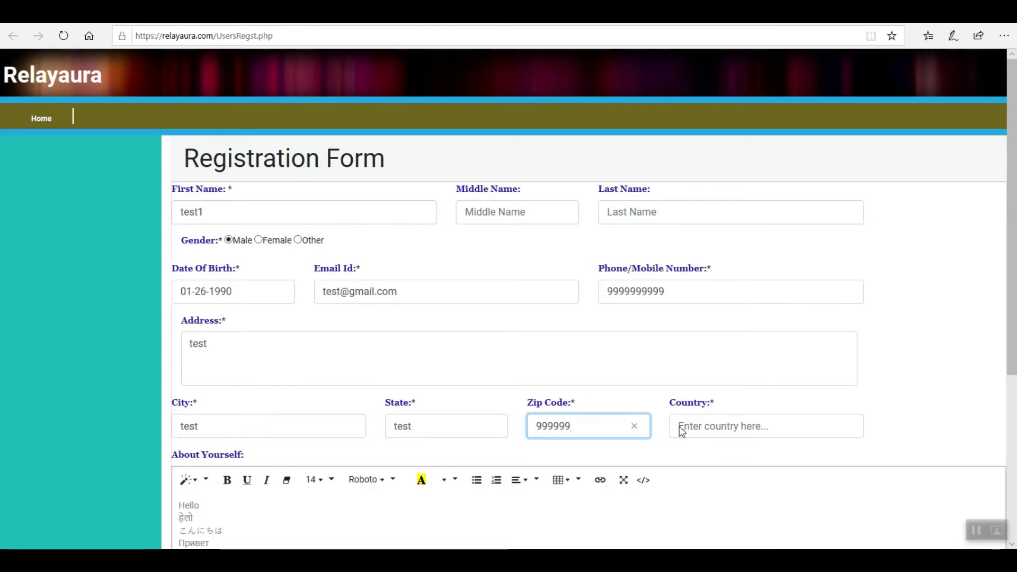
pyautogui.click(697, 424)
pyautogui.write('India')
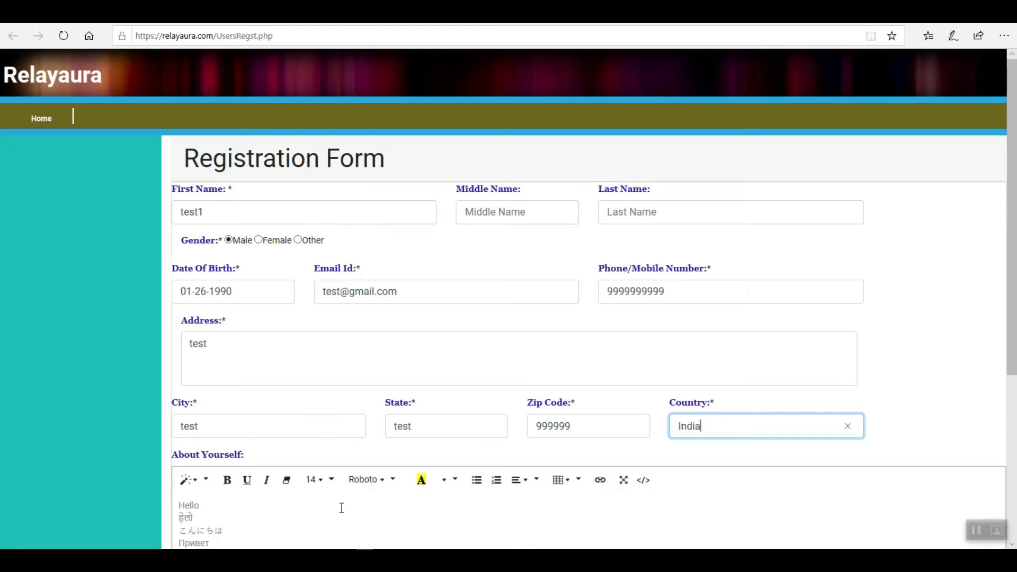
pyautogui.click(341, 507)
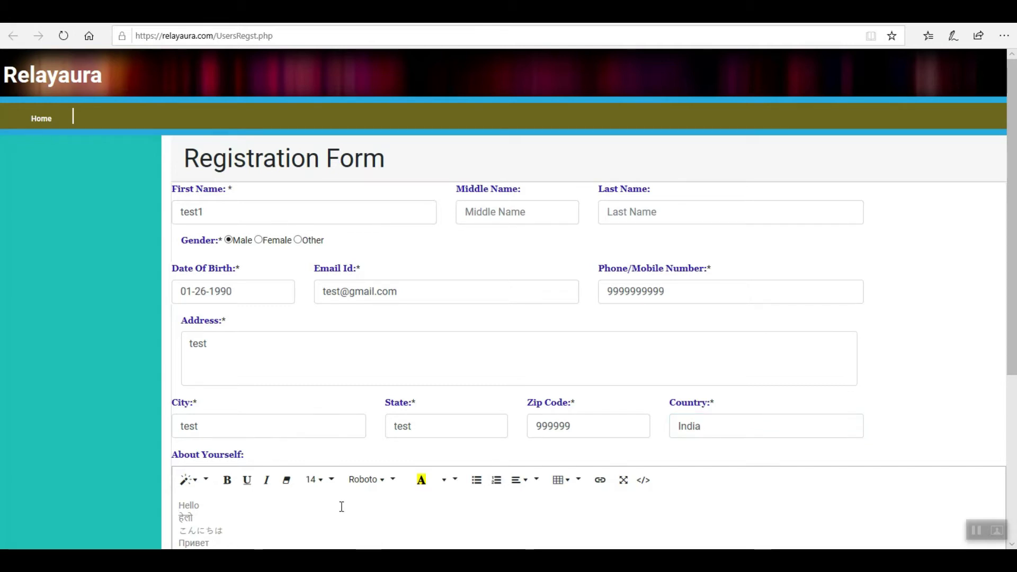
pyautogui.scroll(-3, 341, 507)
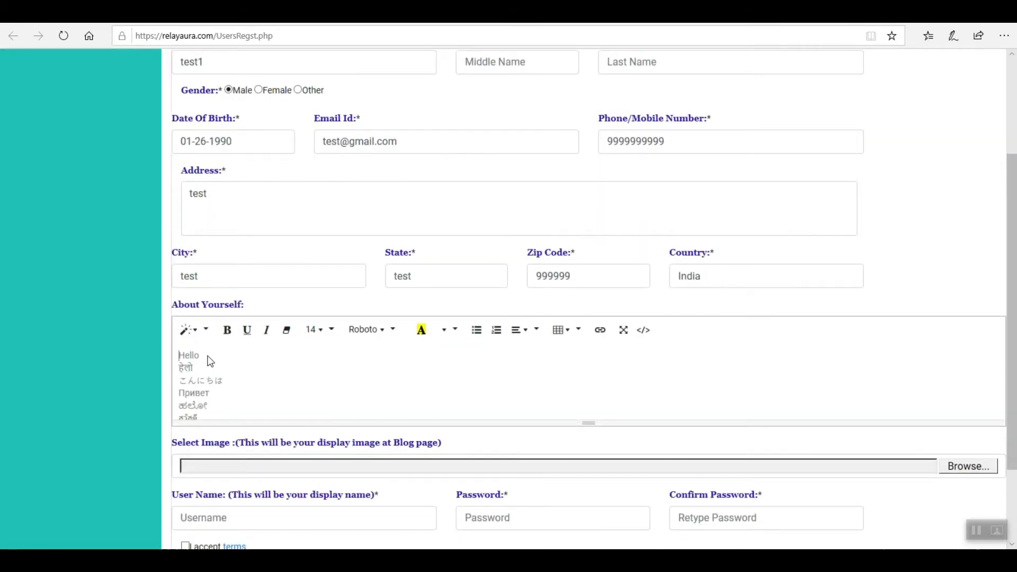
# Step: Type 'I am test' at the start of the About Yourself editor
pyautogui.write('I am')
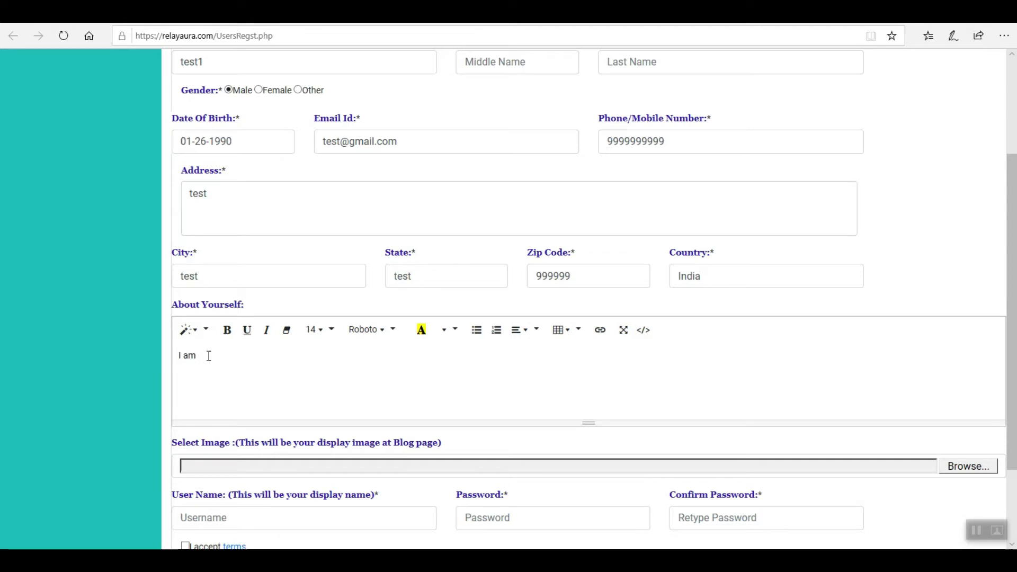
pyautogui.write(' test')
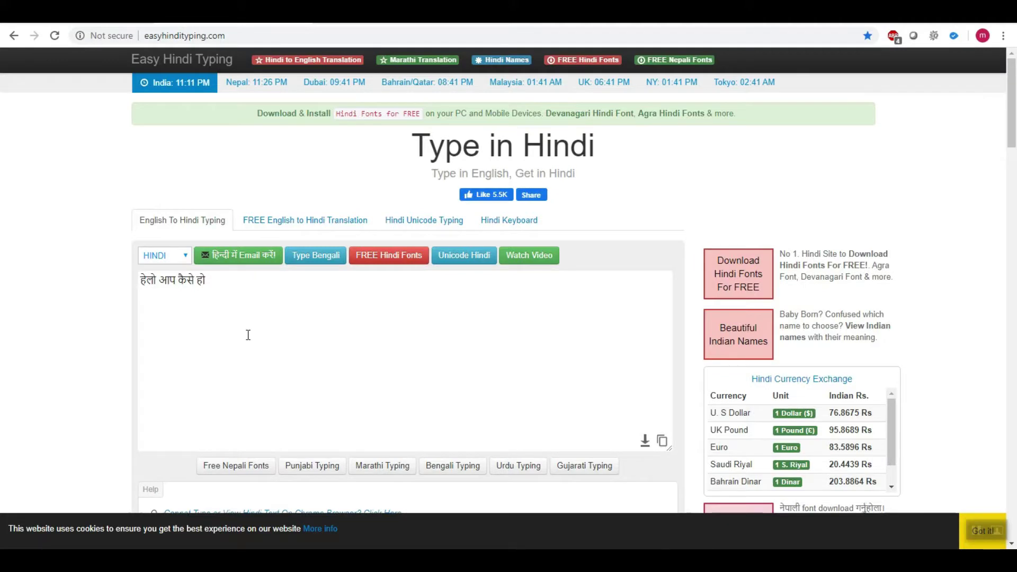
# Step: Copy the Hindi phrase हेलो आप कैसे हो from the Easy Hindi Typing box
pyautogui.moveTo(214, 281); pyautogui.dragTo(137, 281)
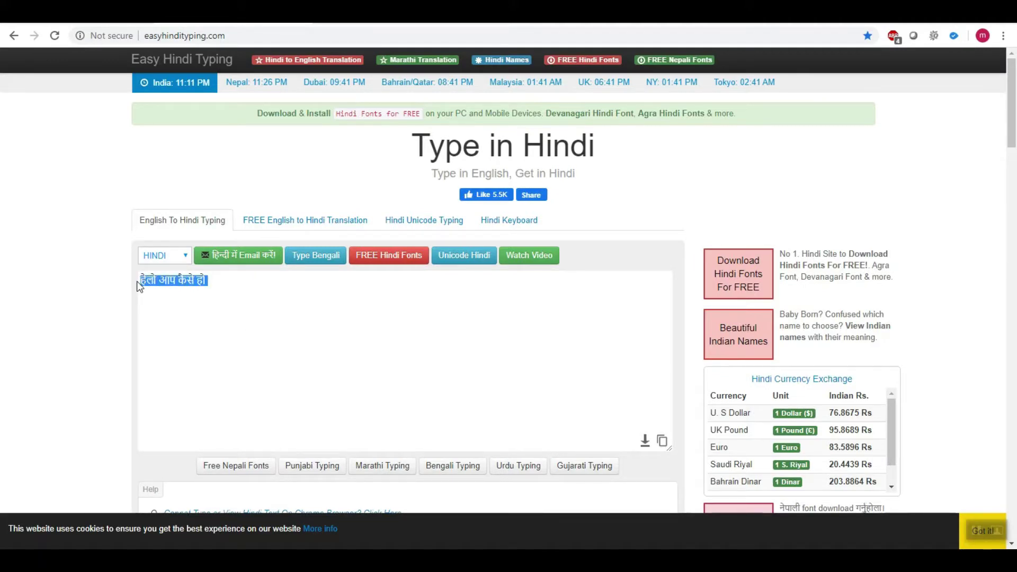
pyautogui.rightClick(171, 280)
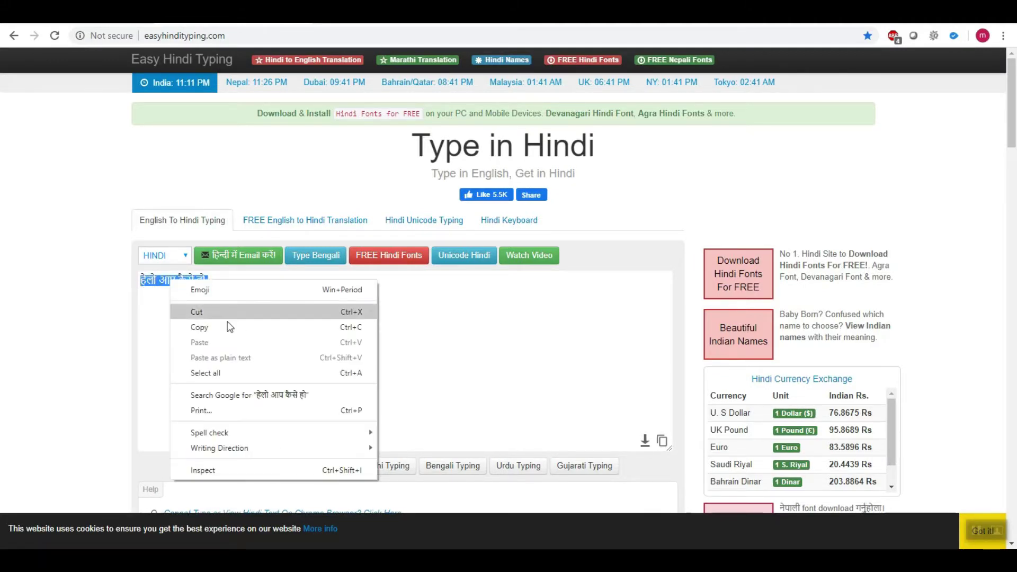
pyautogui.click(228, 326)
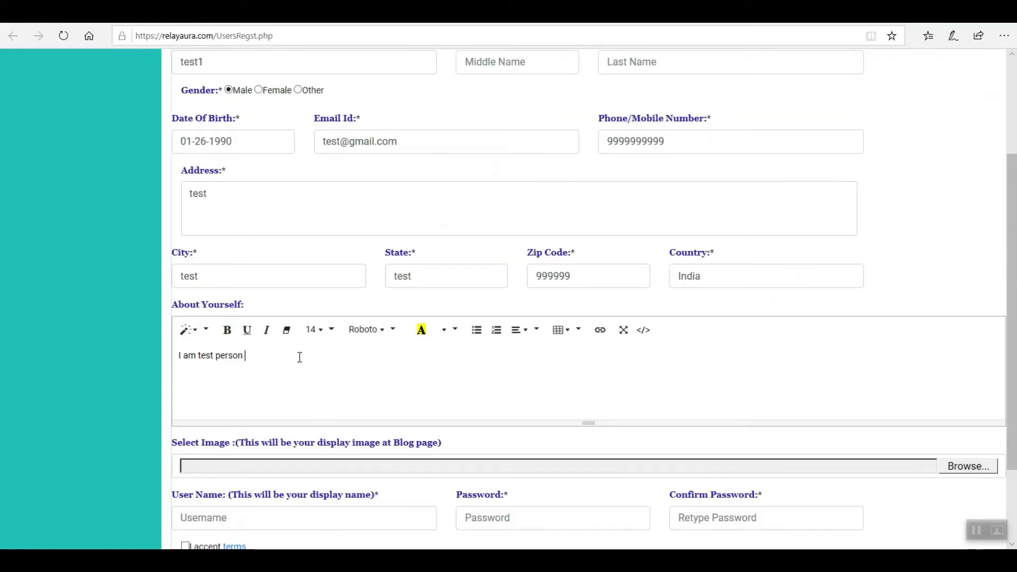
pyautogui.rightClick(300, 357)
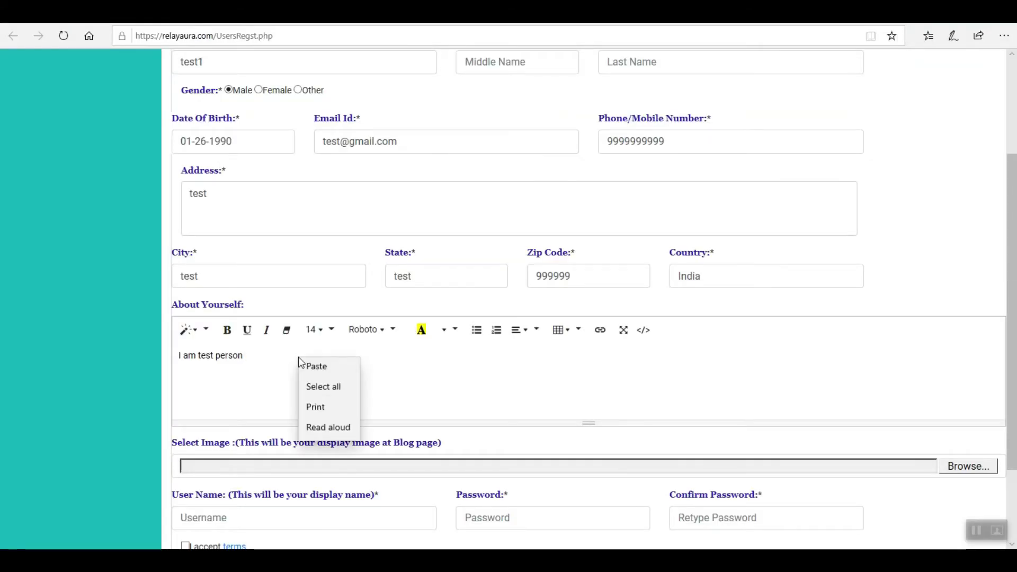
# Step: Paste हेलो आप कैसे हो into About Yourself, then append Google Translate's क्या हाल है
pyautogui.click(323, 371)
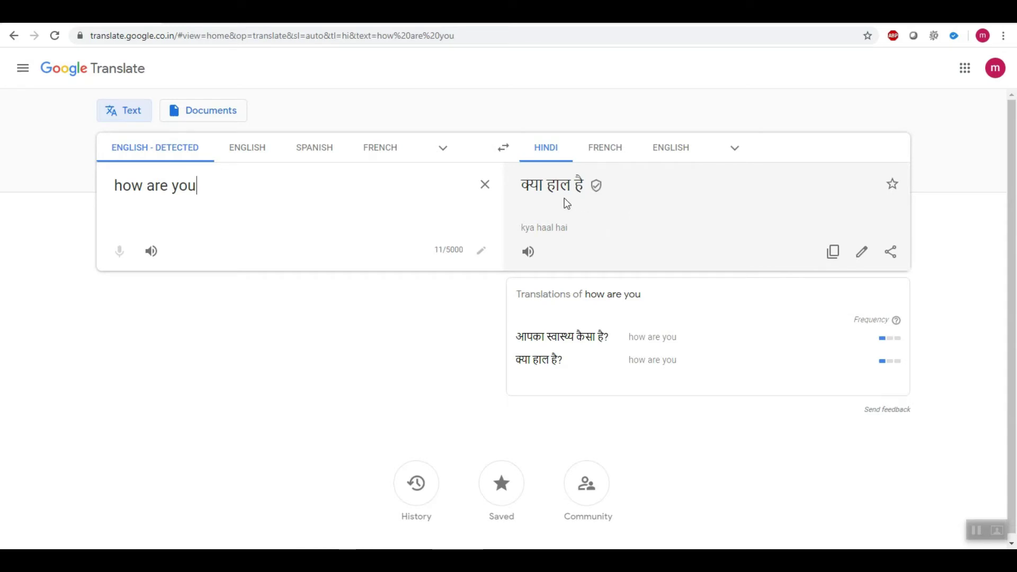
pyautogui.moveTo(567, 203); pyautogui.dragTo(536, 197)
pyautogui.click(831, 253)
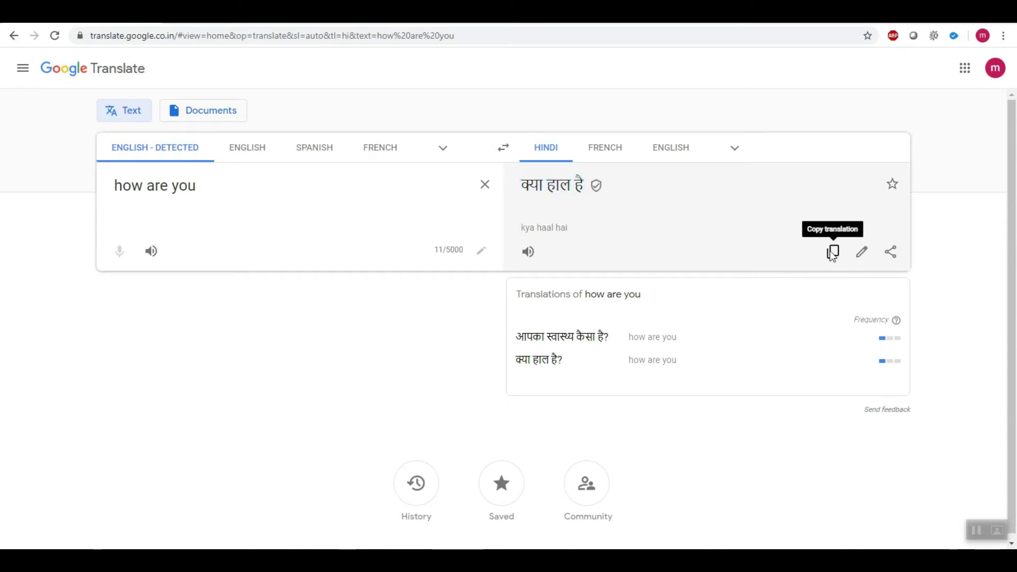
pyautogui.click(832, 253)
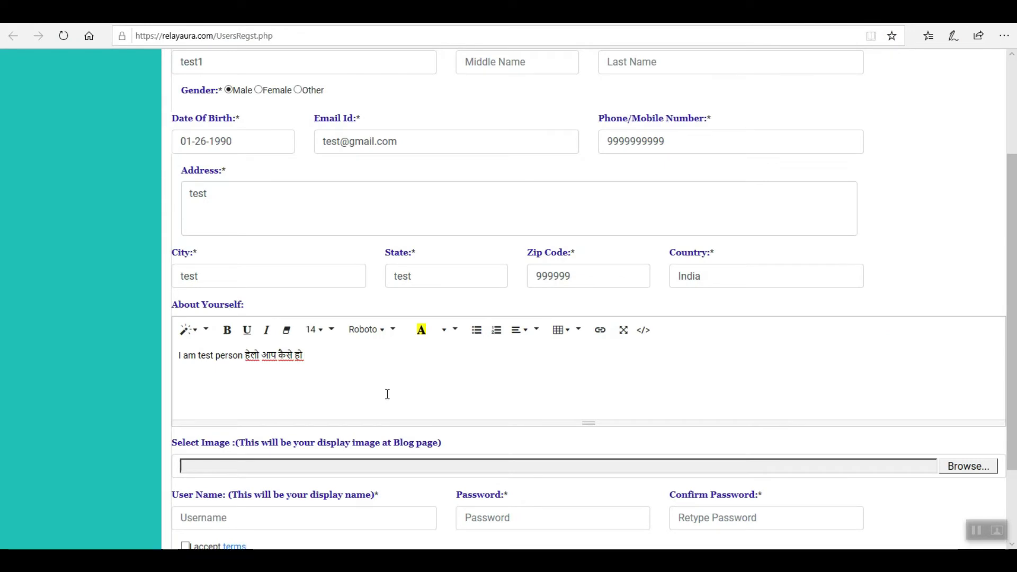
pyautogui.hotkey('ctrl', 'v')
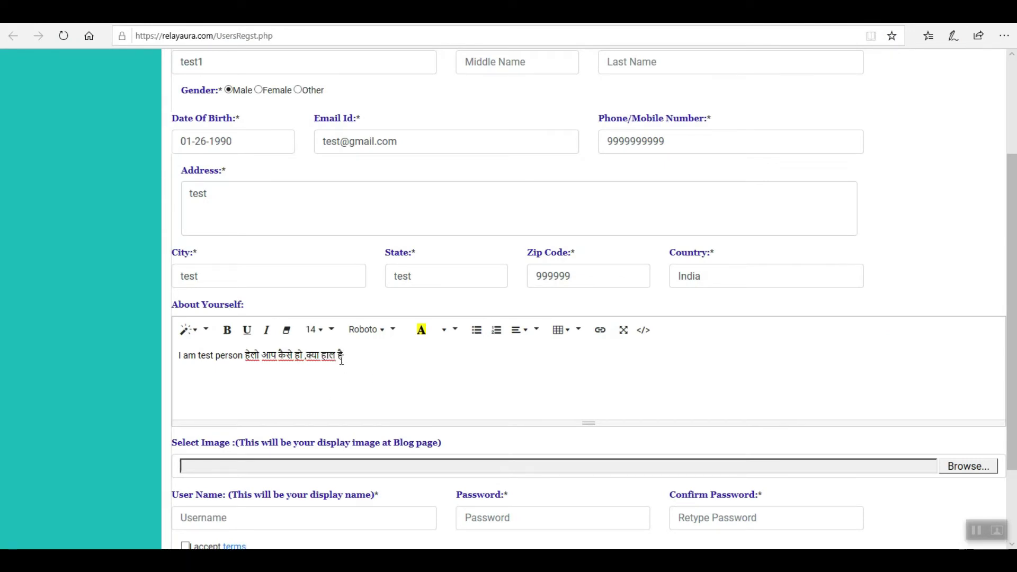
# Step: Make the word 'person' bold in the About Yourself text
pyautogui.doubleClick(226, 356)
pyautogui.click(227, 339)
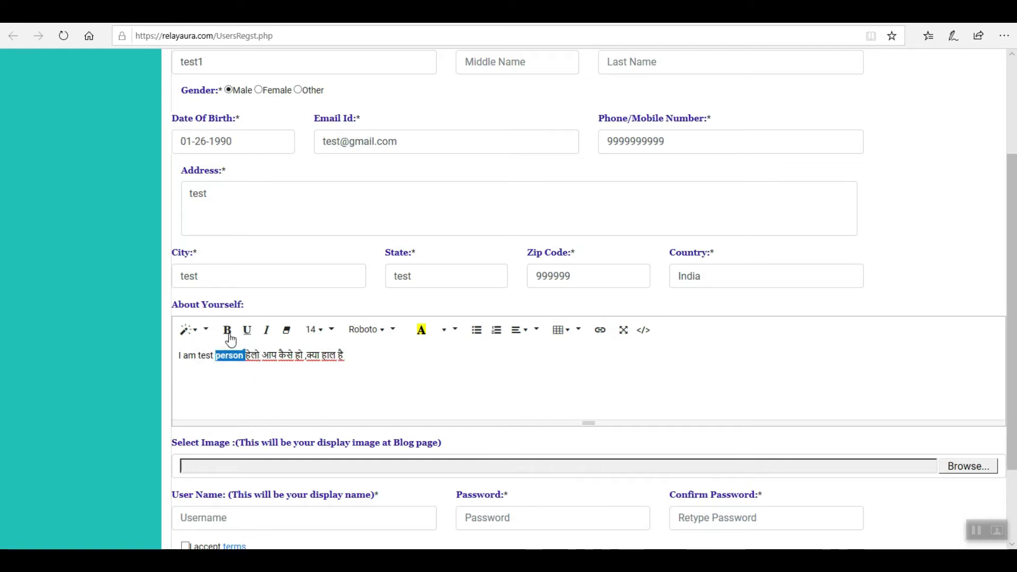
pyautogui.click(244, 372)
# Step: Set हाल to font size 24 and give कैसे a green background
pyautogui.click(320, 335)
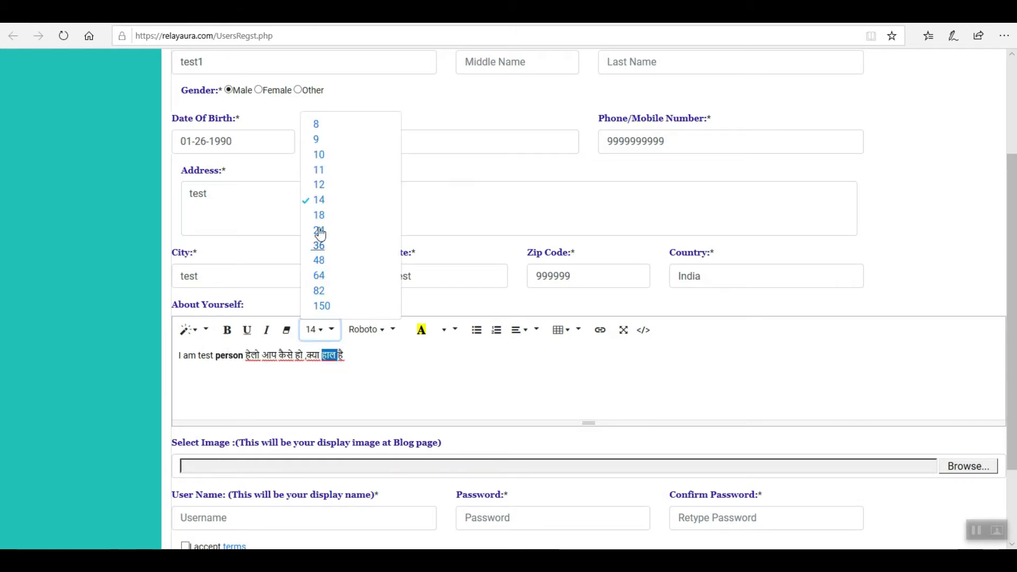
pyautogui.click(319, 230)
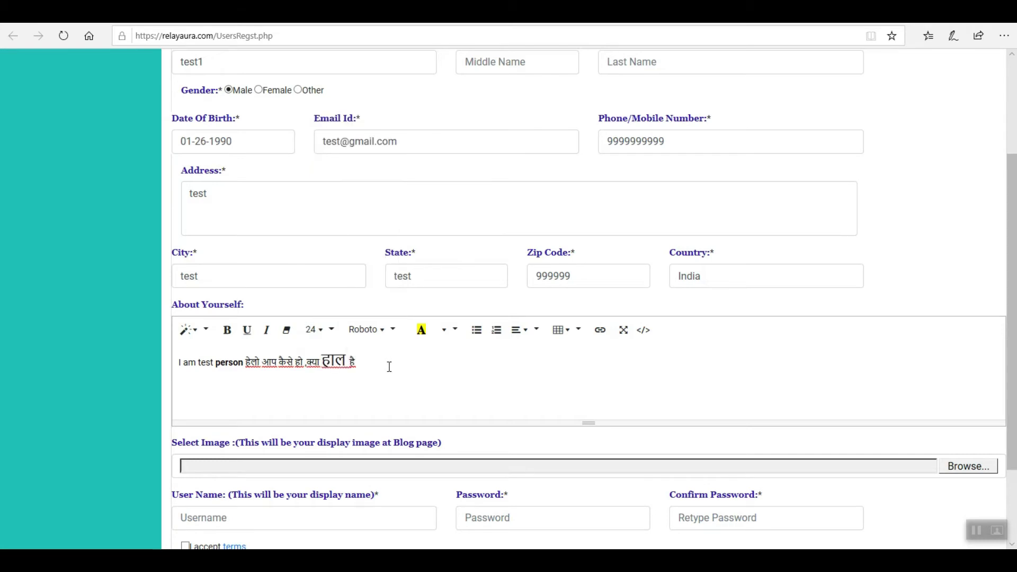
pyautogui.doubleClick(286, 362)
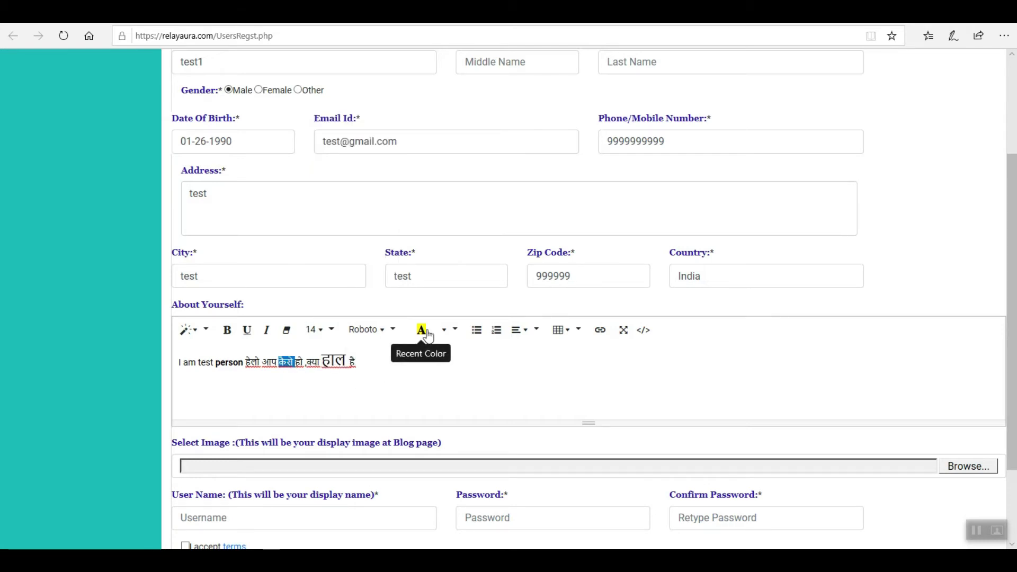
pyautogui.click(444, 334)
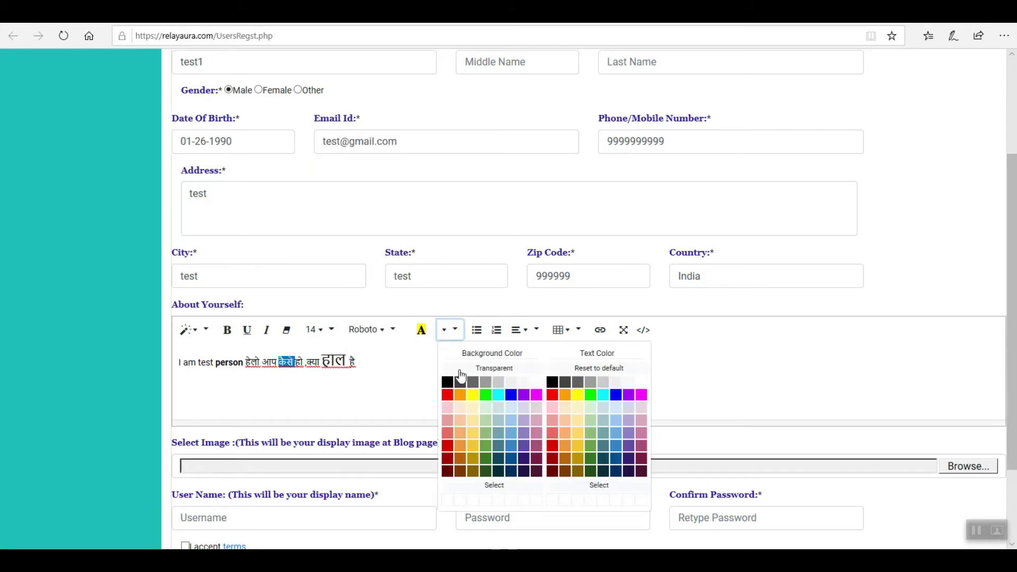
pyautogui.click(479, 395)
pyautogui.click(401, 367)
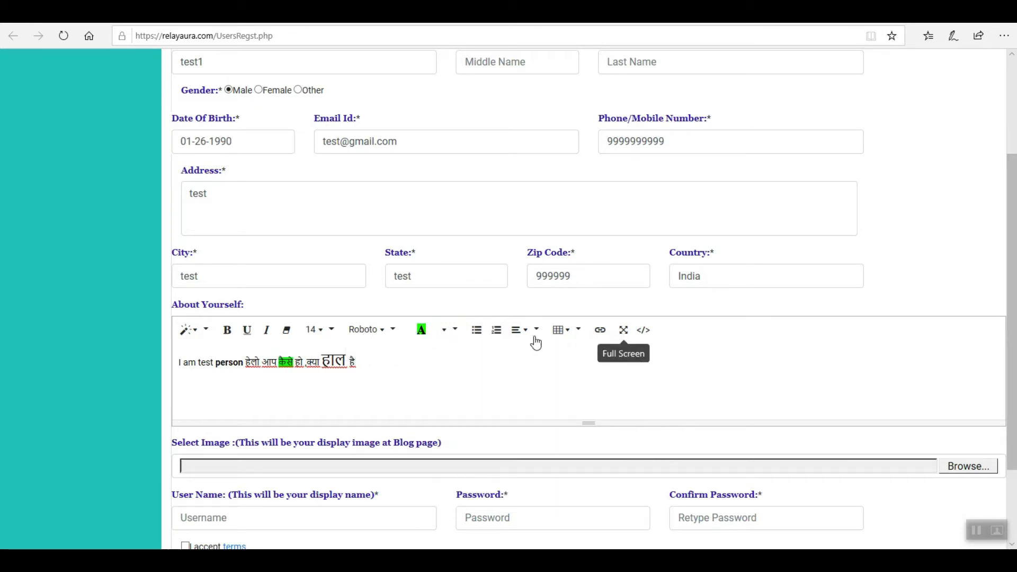
# Step: Choose images.jpg from the Pictures folder as the blog display image
pyautogui.scroll(-2, 441, 375)
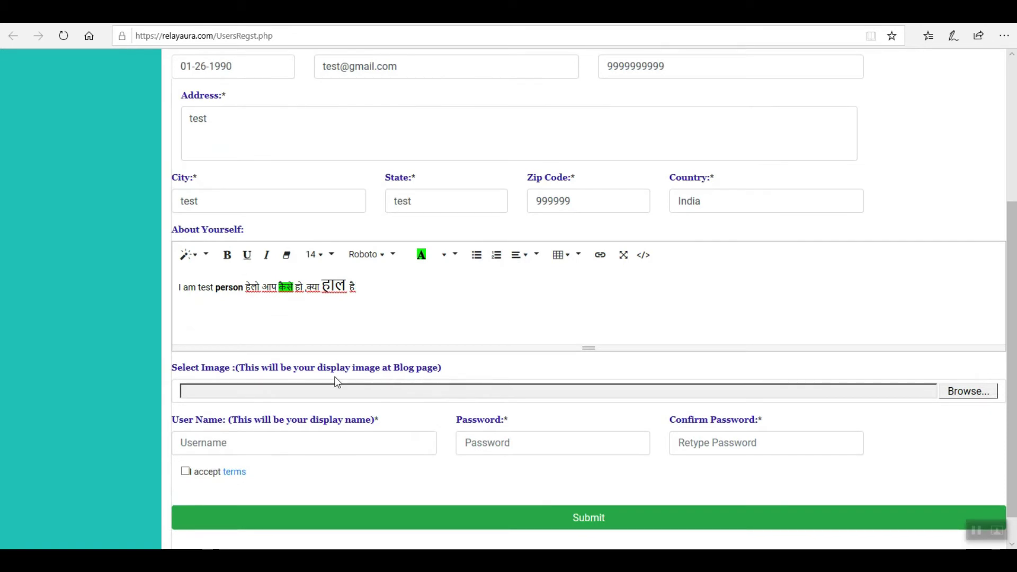
pyautogui.click(971, 397)
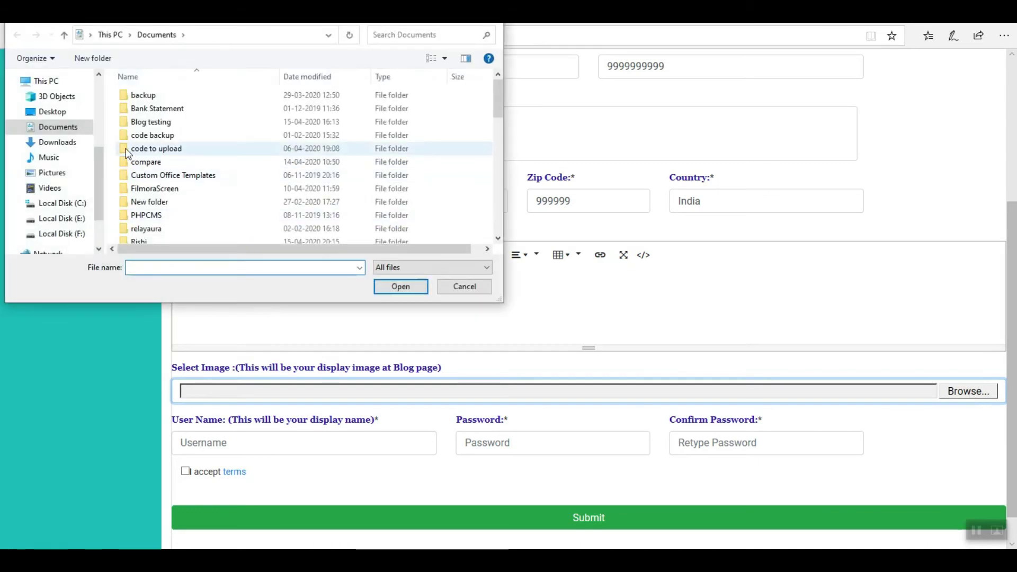
pyautogui.click(59, 173)
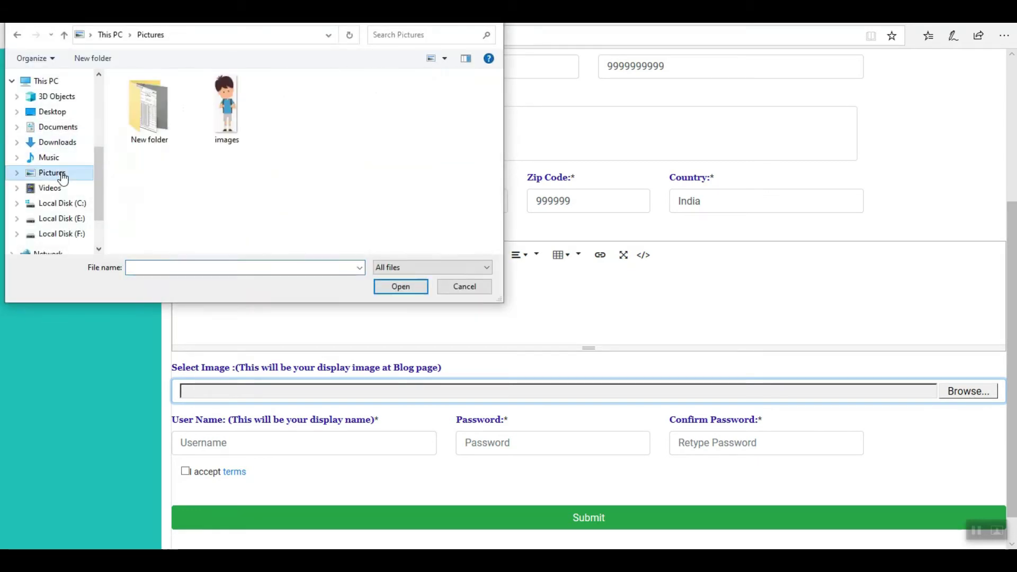
pyautogui.click(235, 118)
pyautogui.doubleClick(235, 119)
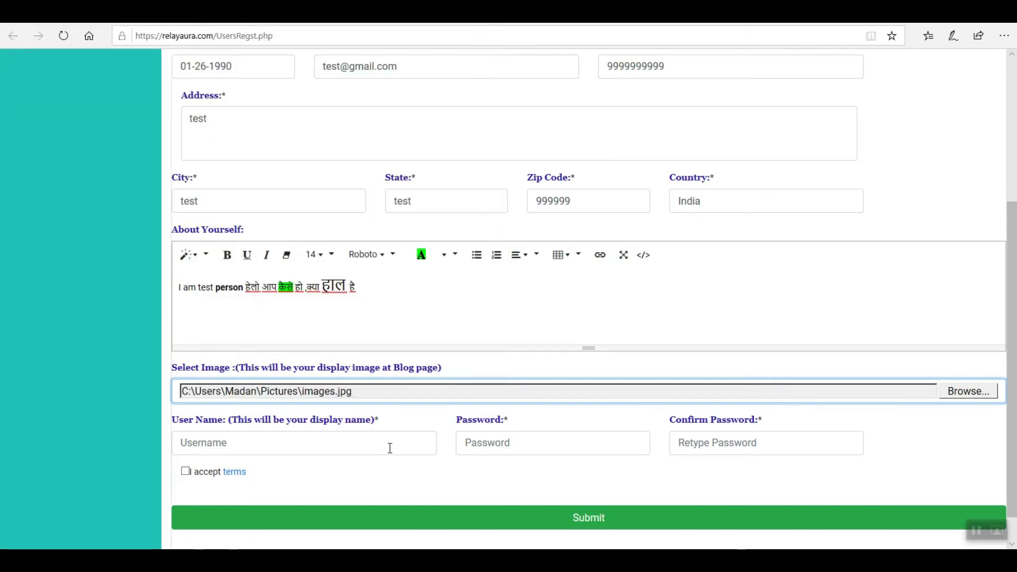
# Step: Enter 'testuse' as the user name and tab out to check it
pyautogui.click(272, 441)
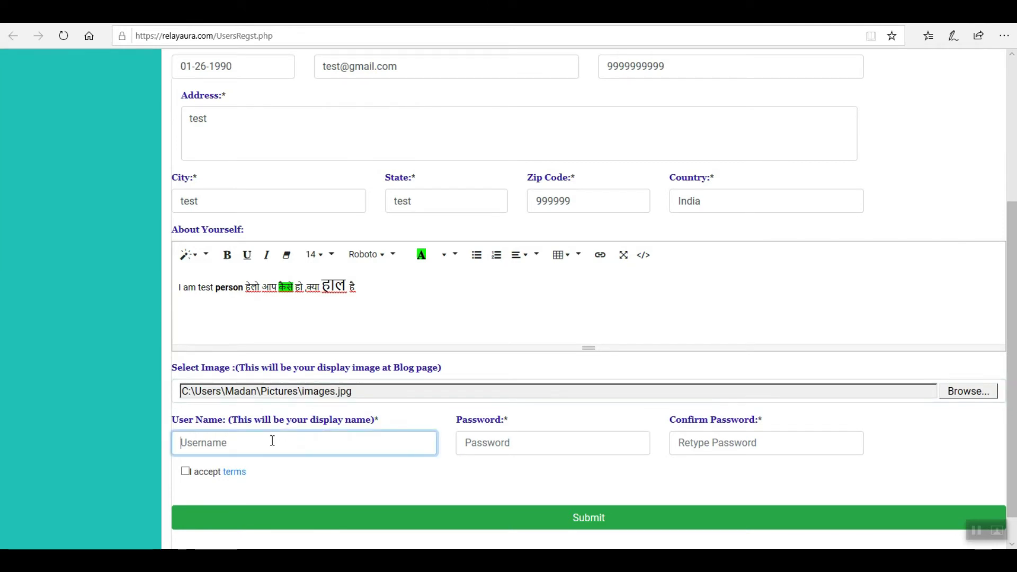
pyautogui.write('t')
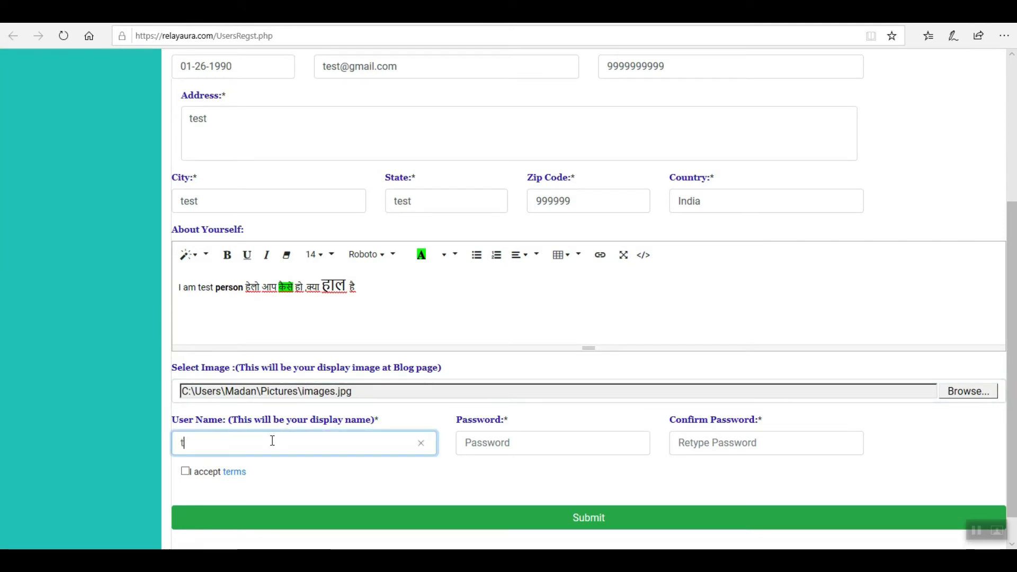
pyautogui.write('estuser')
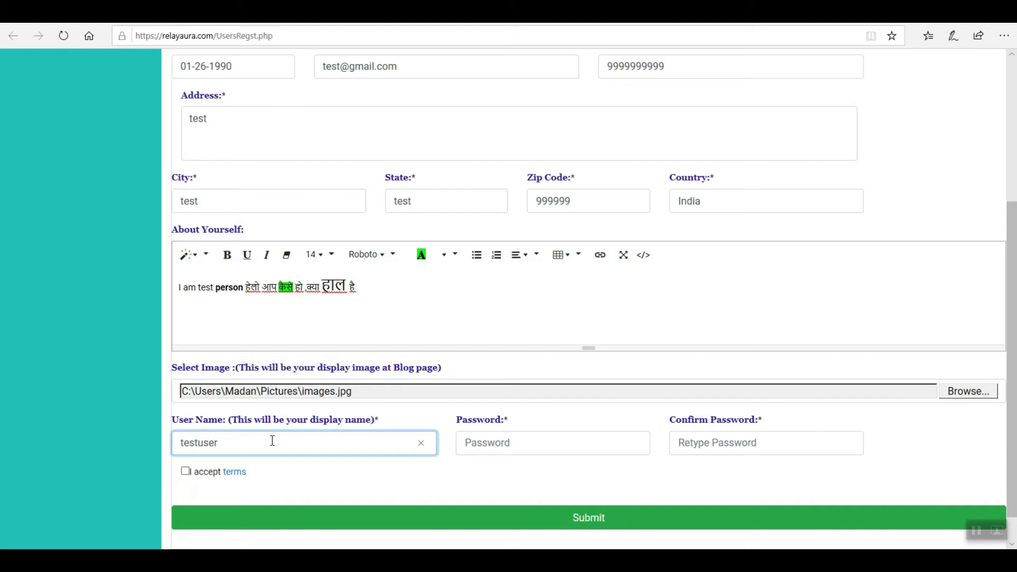
pyautogui.press('Tab')
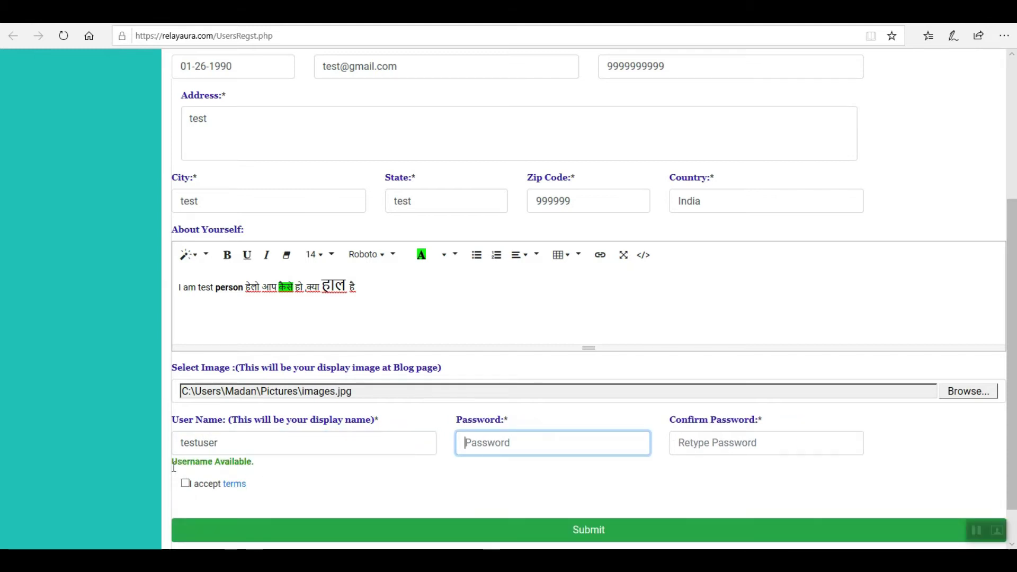
pyautogui.click(226, 441)
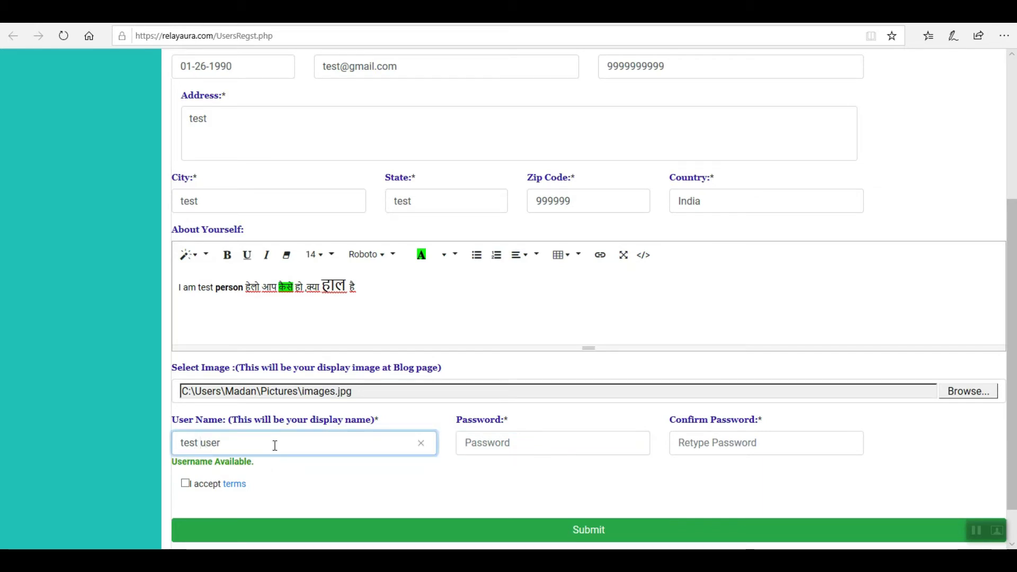
pyautogui.press('Tab')
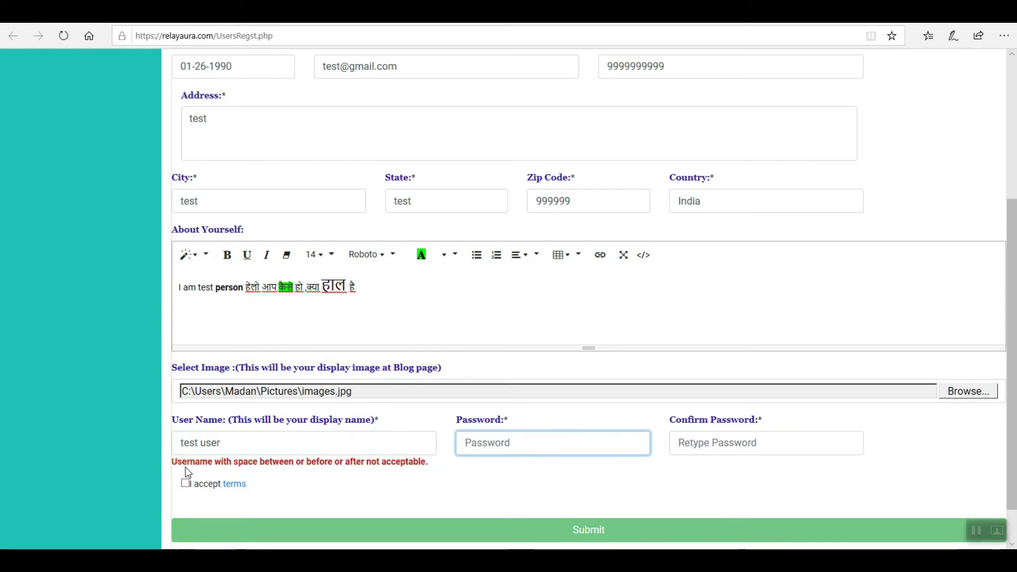
# Step: Replace the rejected user name with testuser and tab out to recheck
pyautogui.click(230, 444)
pyautogui.moveTo(222, 444); pyautogui.dragTo(168, 444)
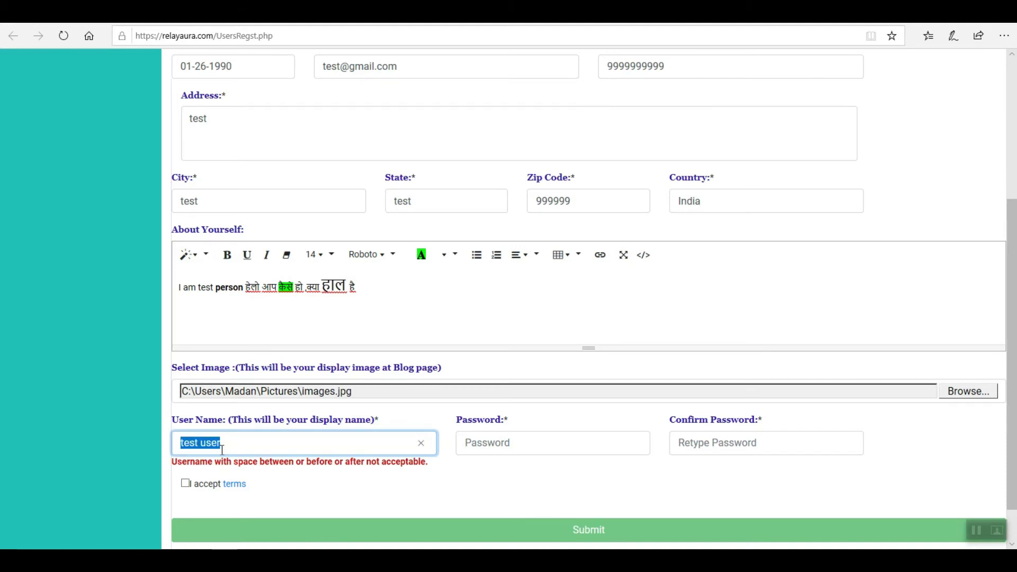
pyautogui.press('BackSpace')
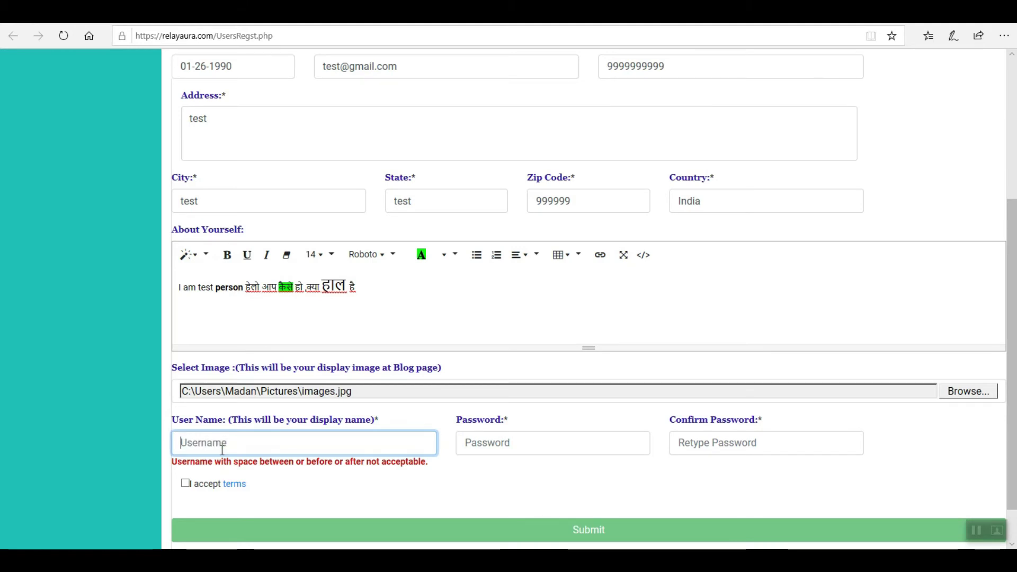
pyautogui.write('test')
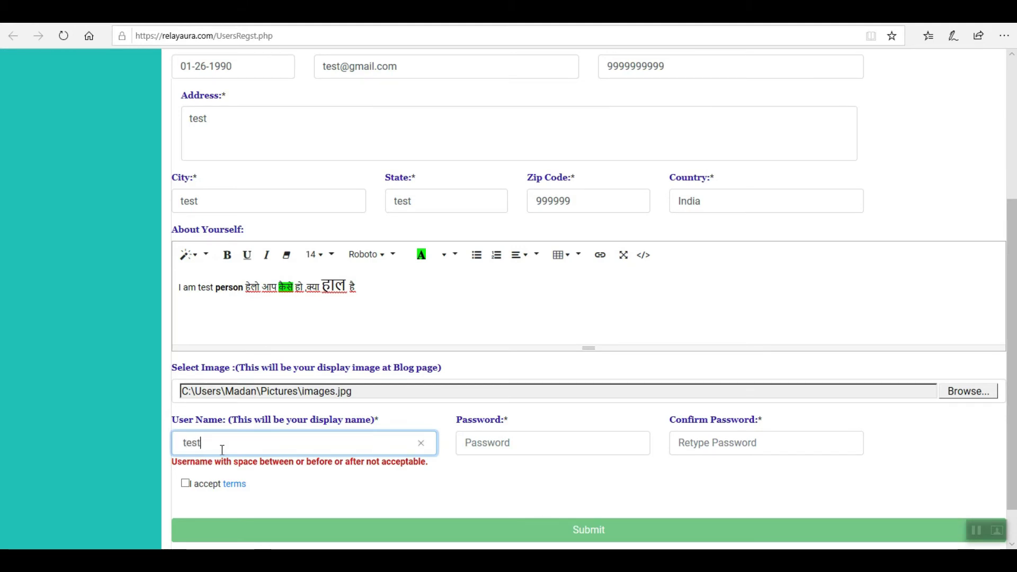
pyautogui.write('user')
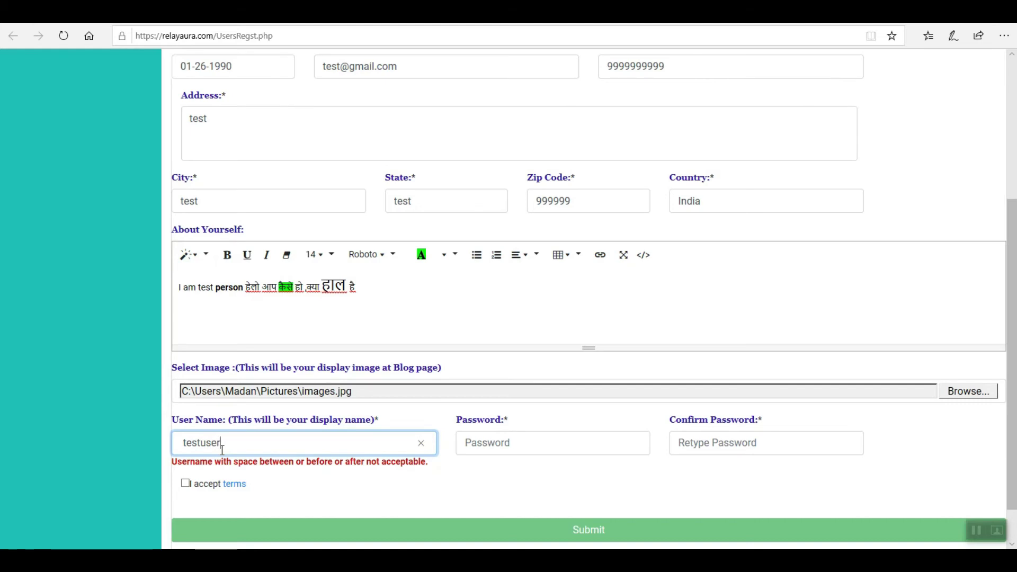
pyautogui.press('Tab')
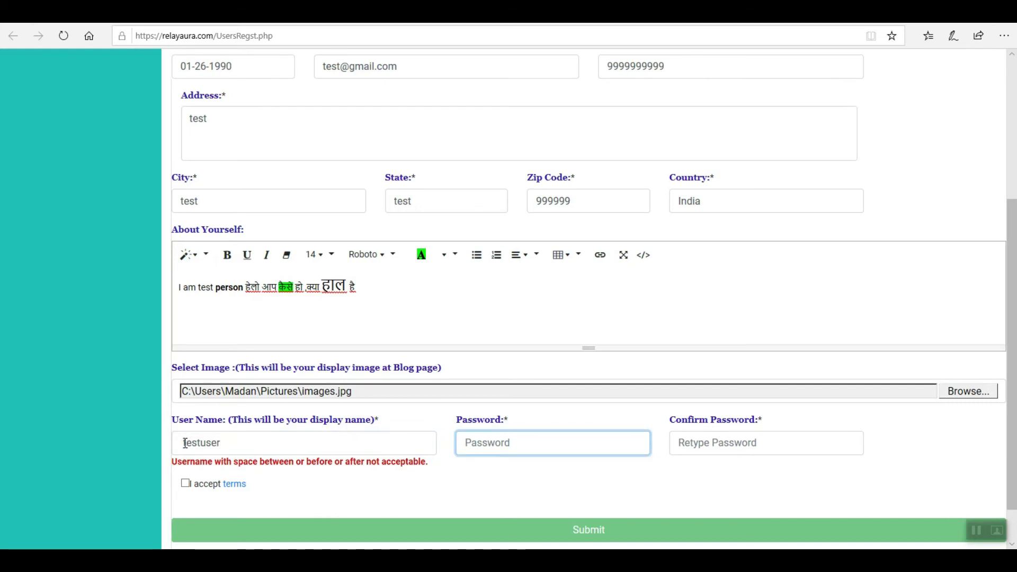
# Step: Remove the leading and trailing spaces around testuser until 'Username Available.' appears
pyautogui.click(185, 443)
pyautogui.press('BackSpace')
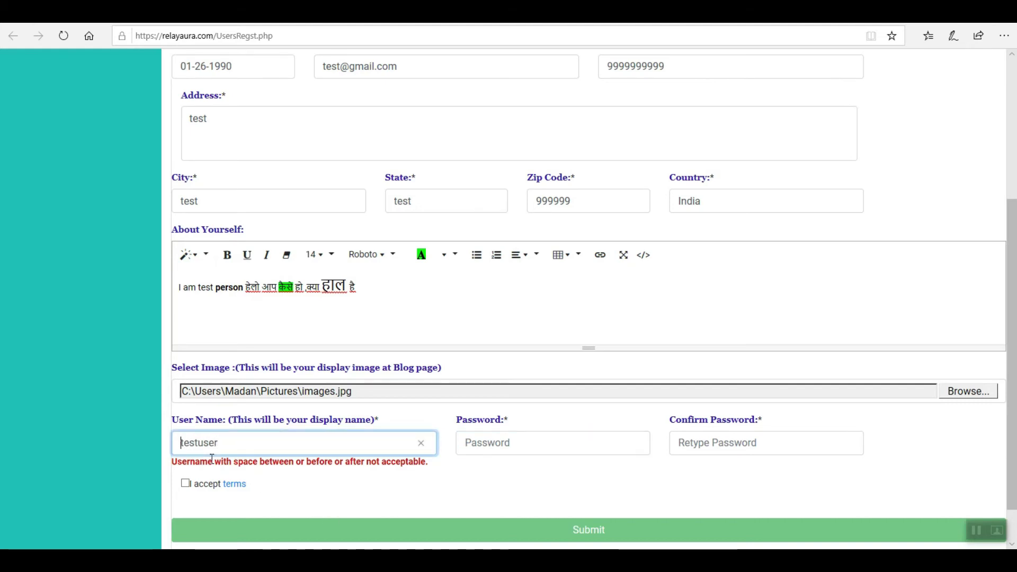
pyautogui.press('Tab')
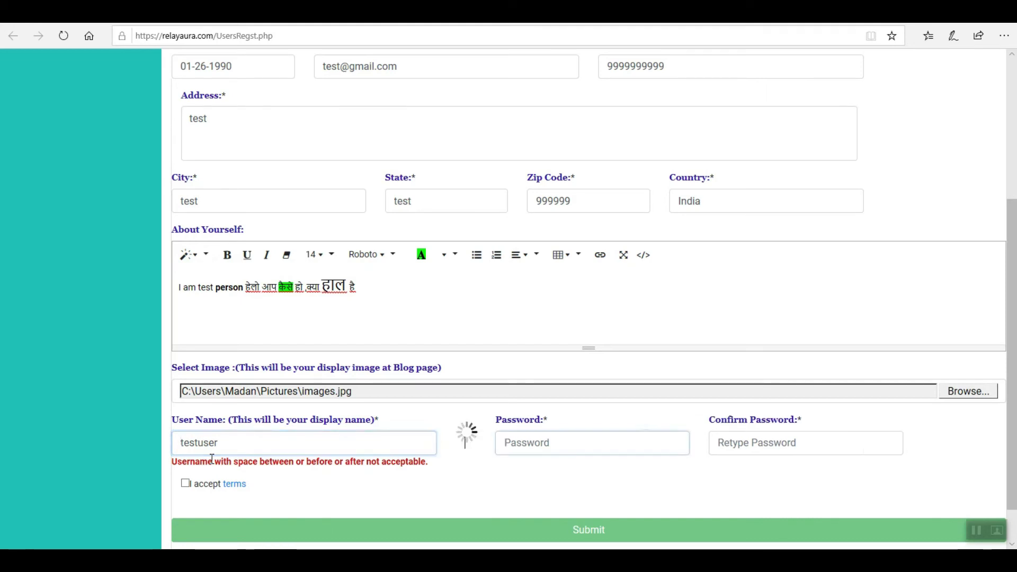
pyautogui.click(220, 444)
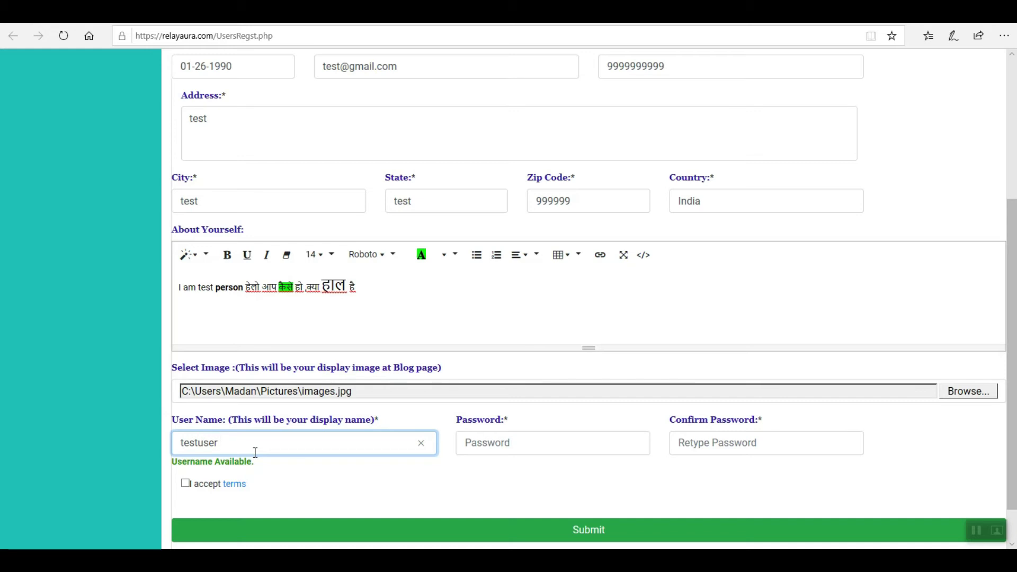
pyautogui.press('Tab')
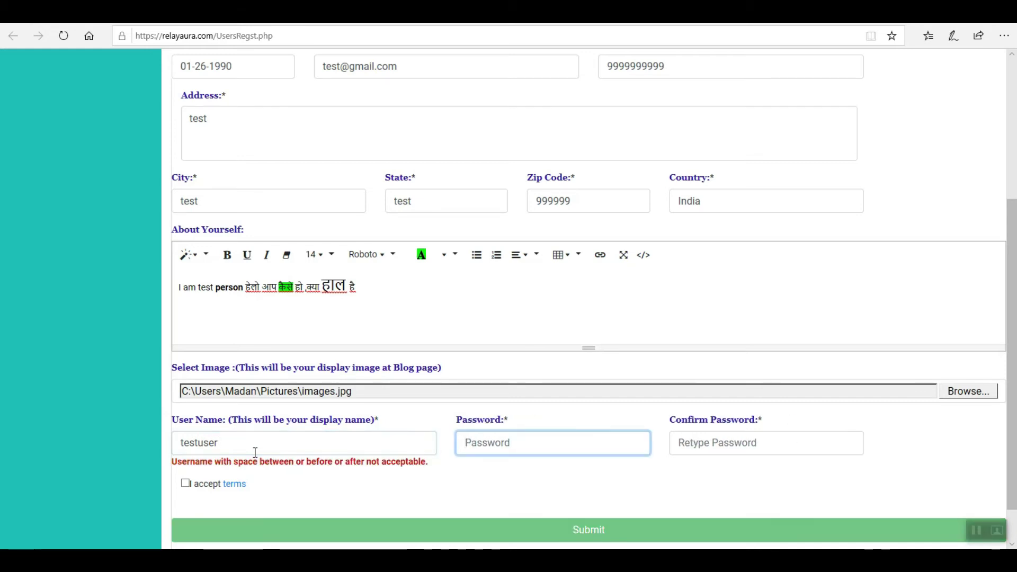
pyautogui.click(245, 442)
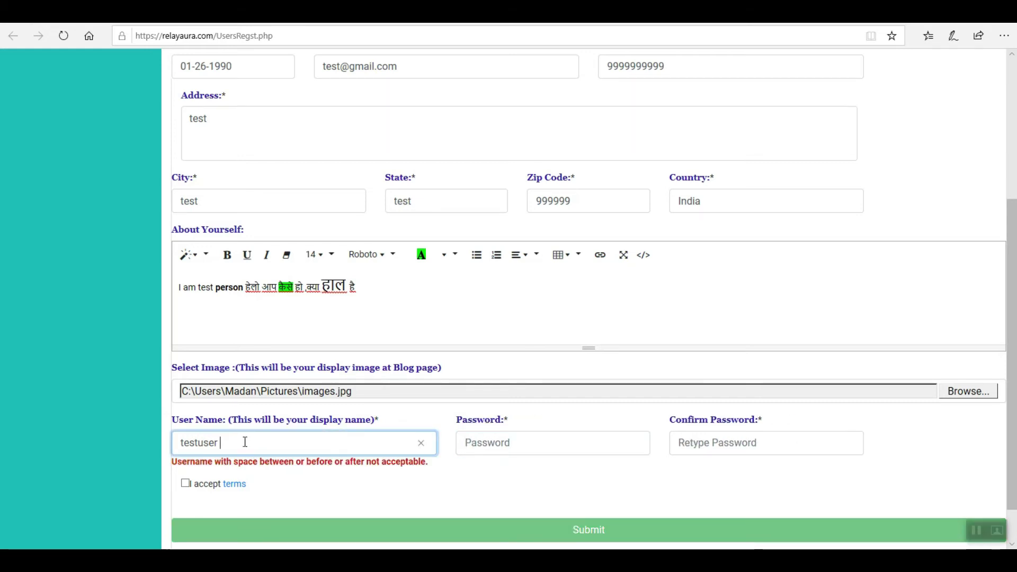
pyautogui.press('BackSpace')
pyautogui.press('Tab')
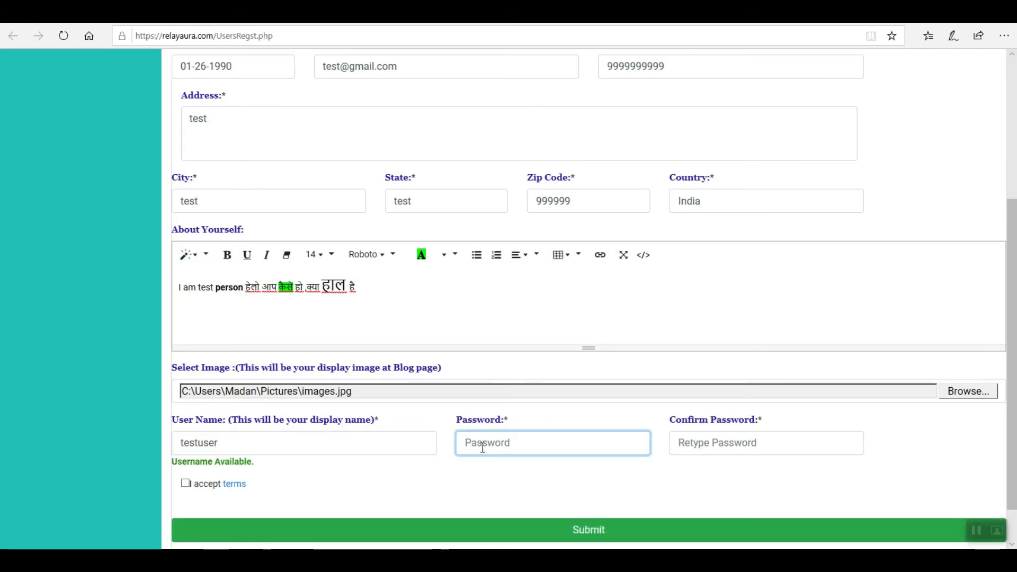
# Step: Enter the account password and its confirmation, and accept the terms
pyautogui.write('test')
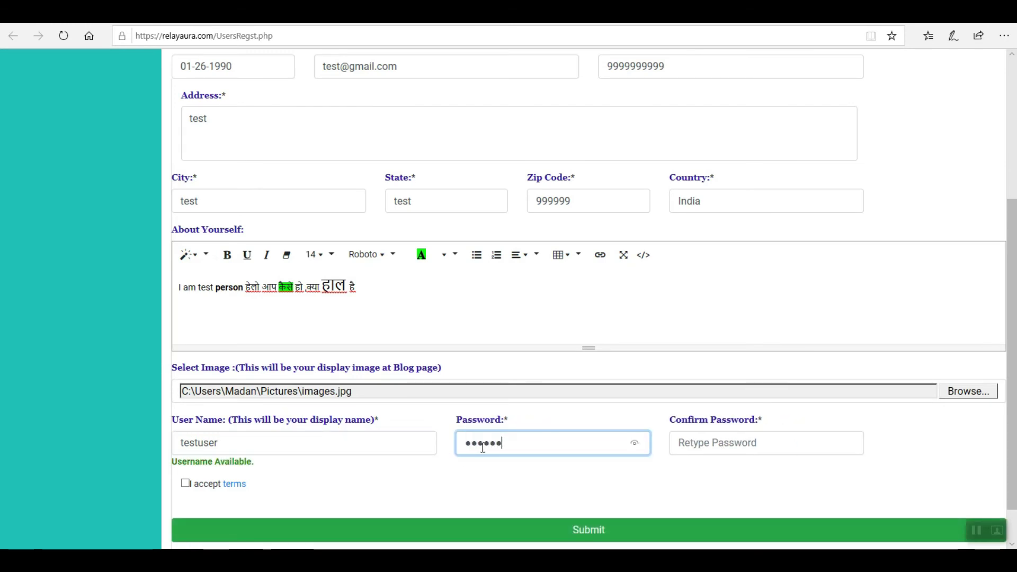
pyautogui.press('Tab')
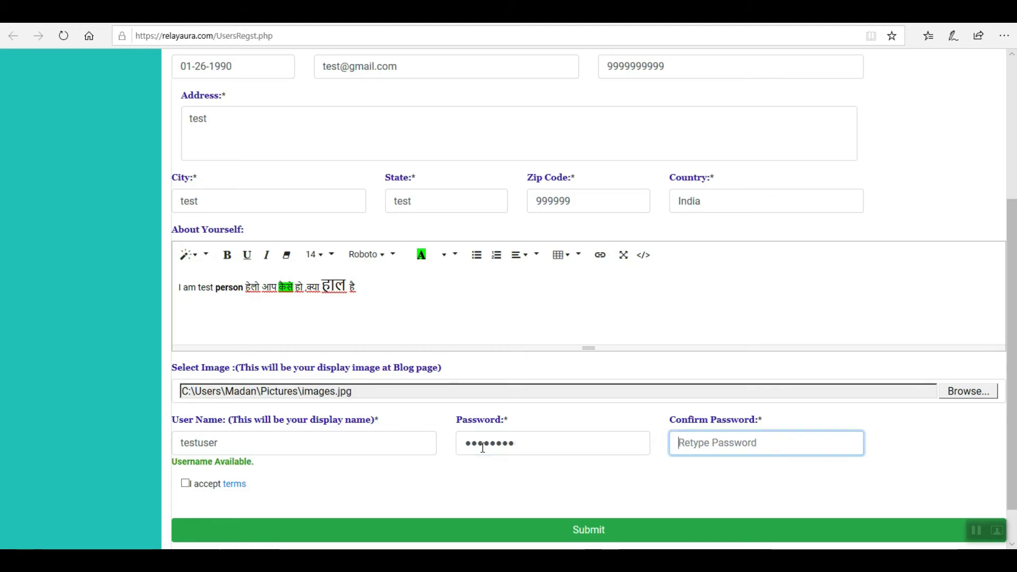
pyautogui.write('test@')
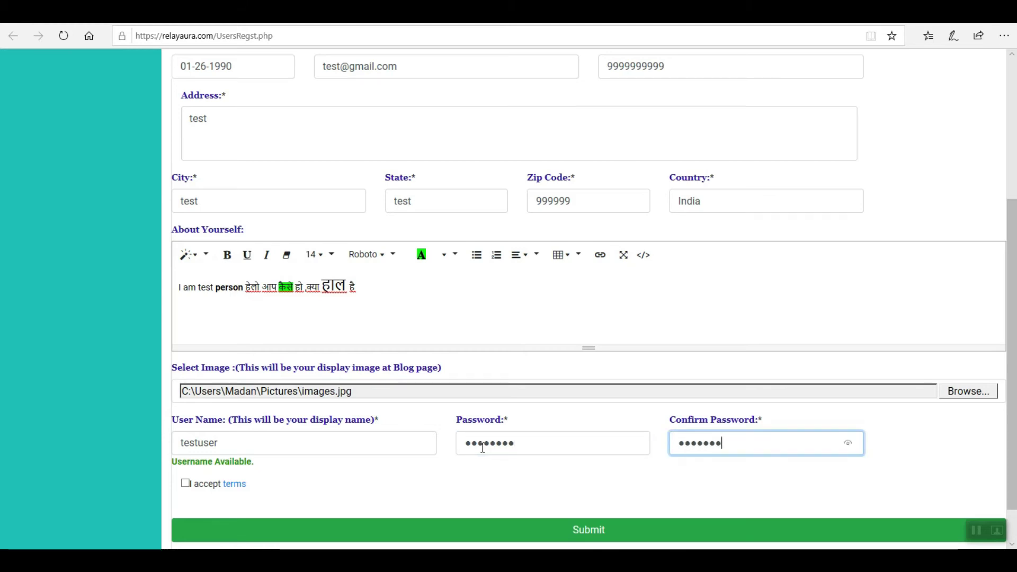
pyautogui.click(185, 483)
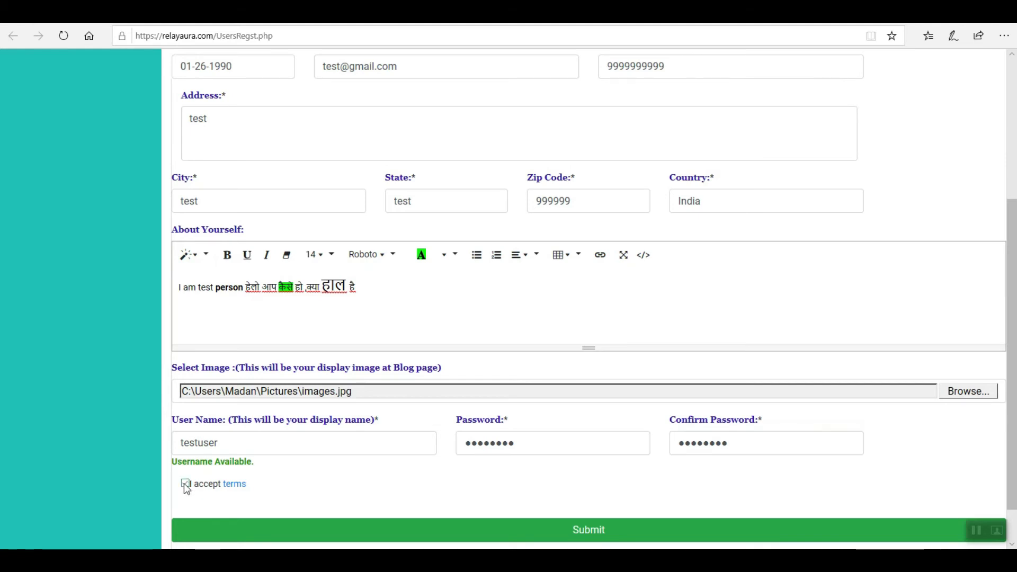
# Step: Submit the registration, highlight the success message, and go to the home page
pyautogui.click(591, 528)
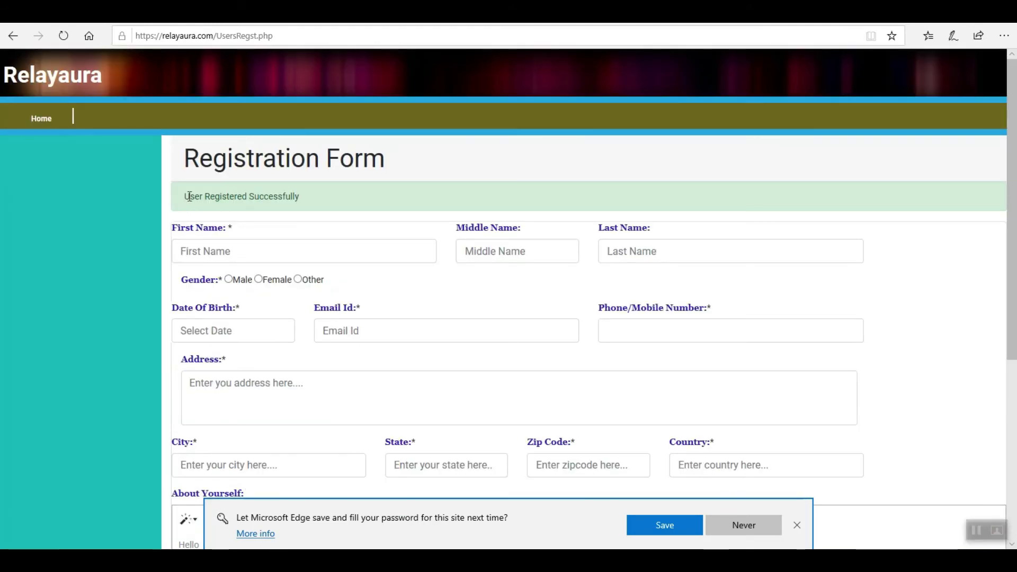
pyautogui.moveTo(186, 196); pyautogui.dragTo(260, 195)
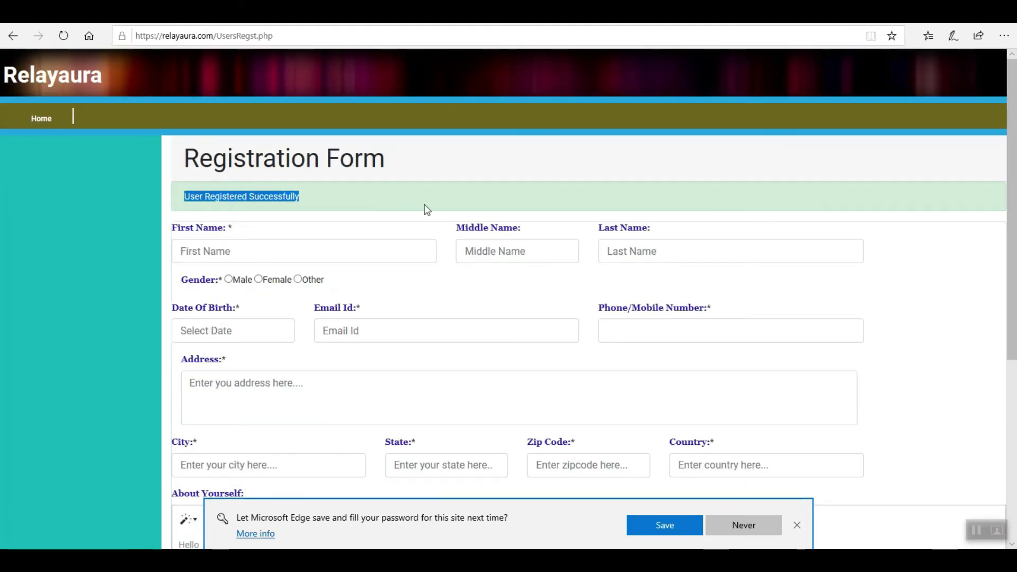
pyautogui.click(36, 121)
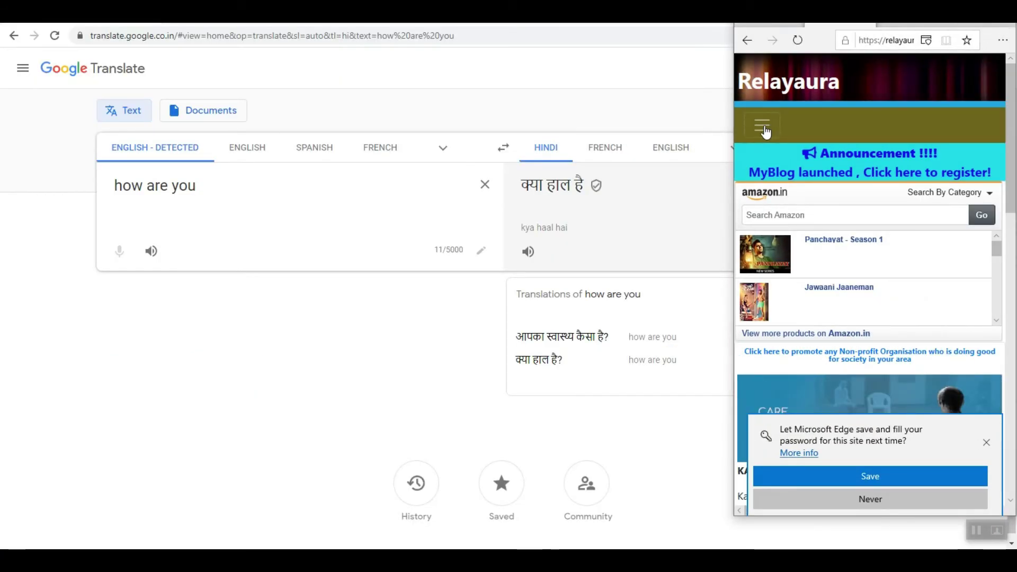
# Step: Maximise the browser window and go to the Relayaura login page
pyautogui.click(763, 128)
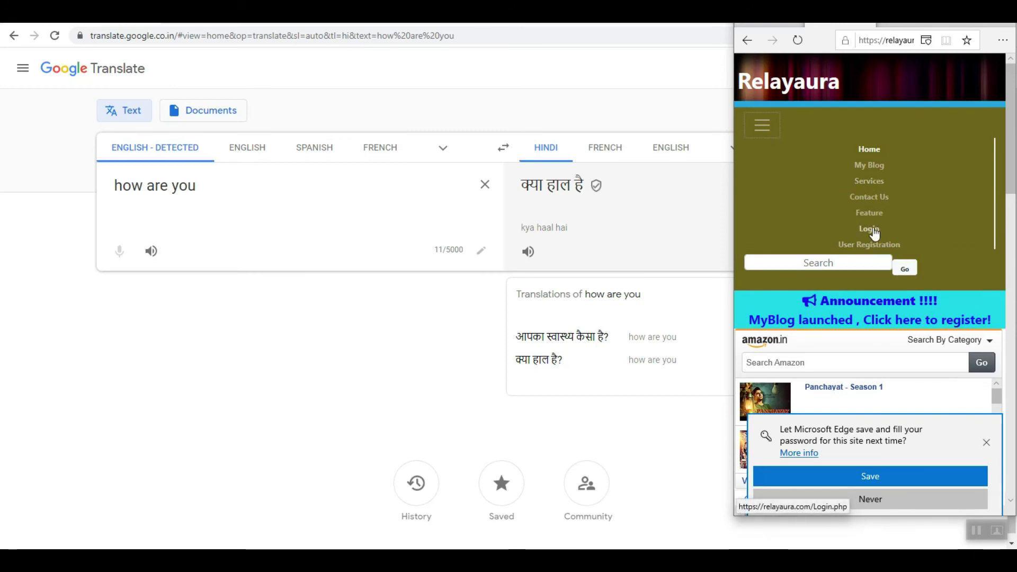
pyautogui.press('super+Up')
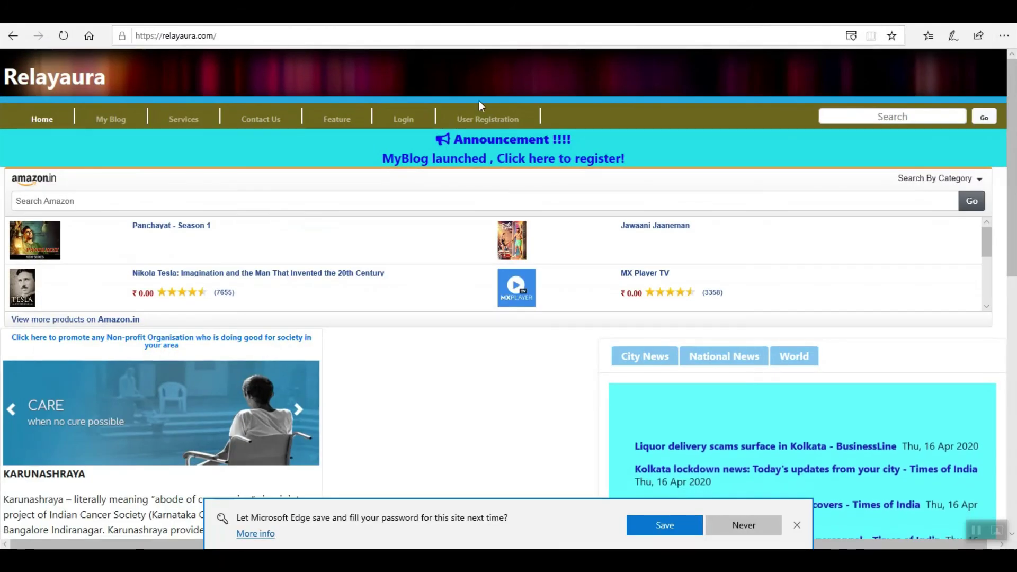
pyautogui.click(408, 121)
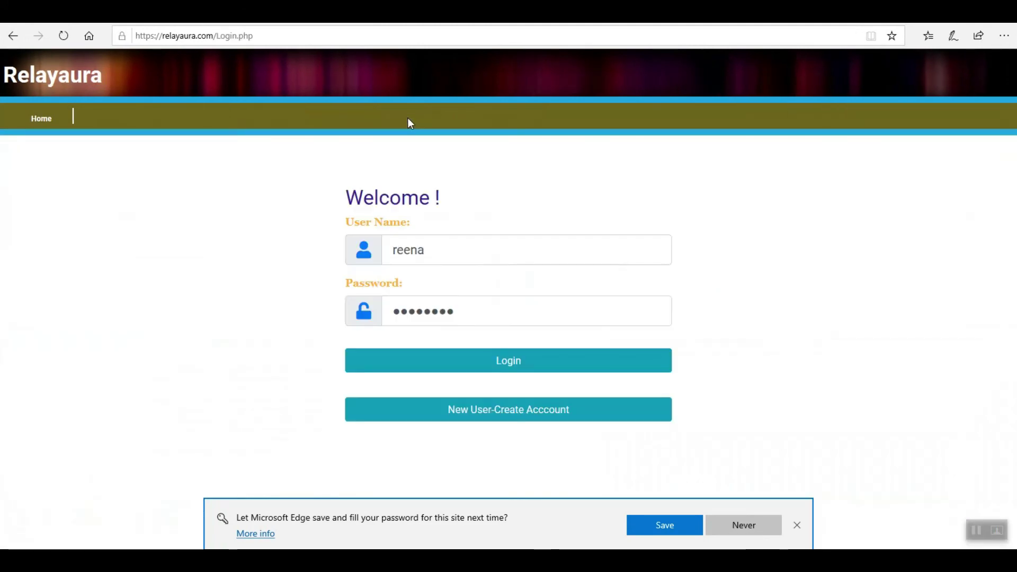
# Step: Replace the autofilled credentials with user name testuser and its password, and let Edge save them
pyautogui.click(443, 247)
pyautogui.doubleClick(443, 247)
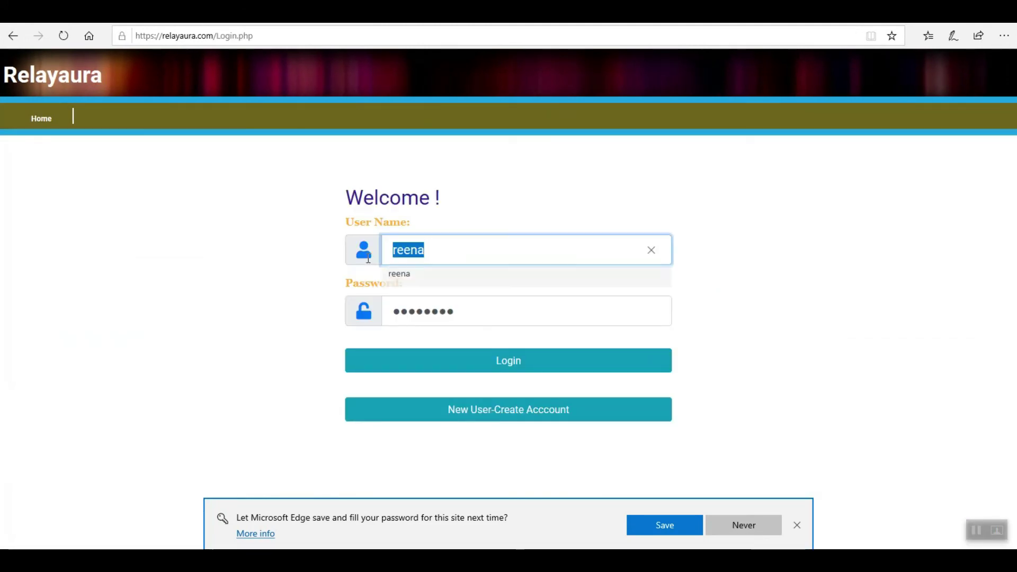
pyautogui.write('test')
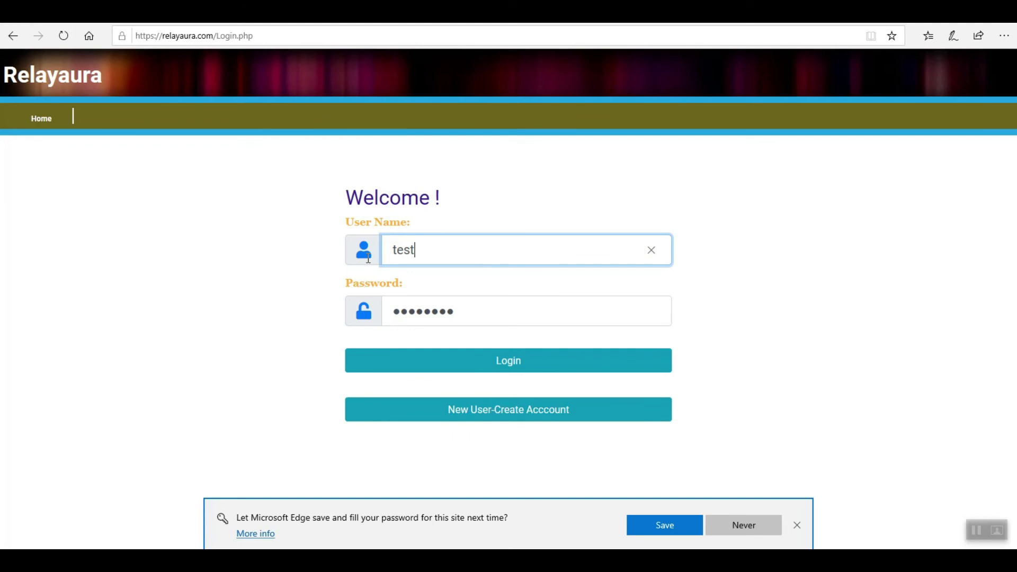
pyautogui.write('user')
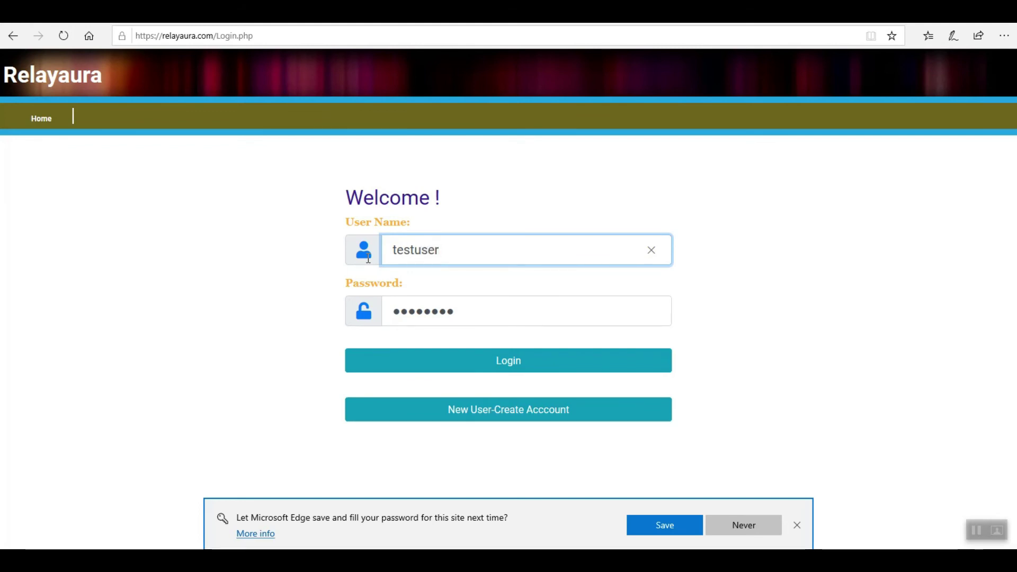
pyautogui.doubleClick(411, 320)
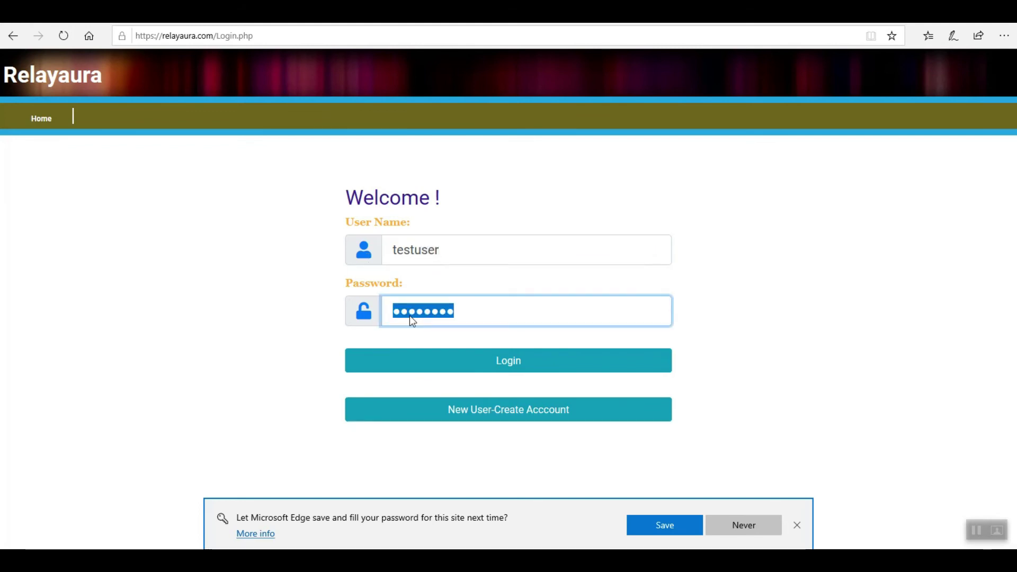
pyautogui.write('123456')
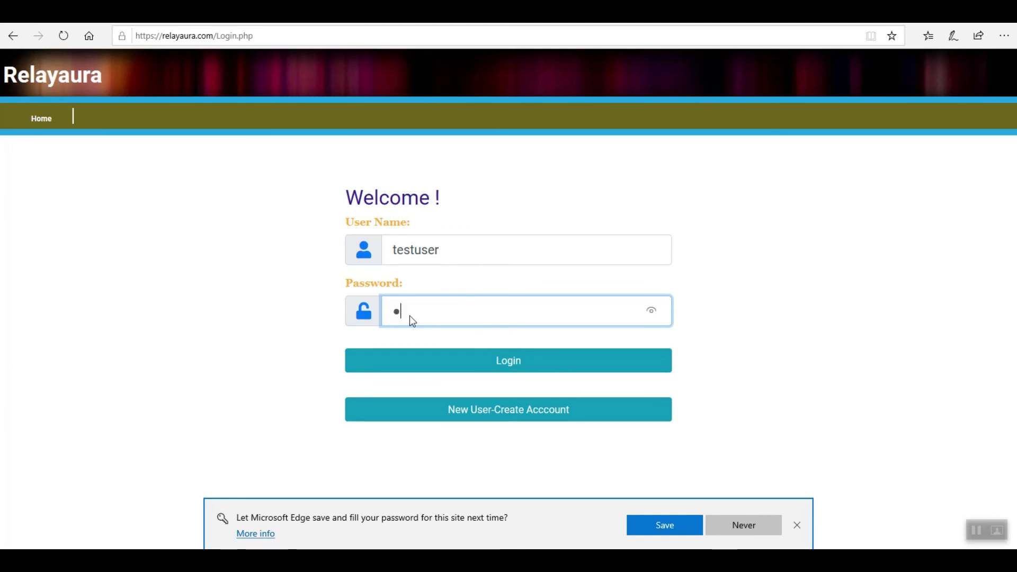
pyautogui.write('78')
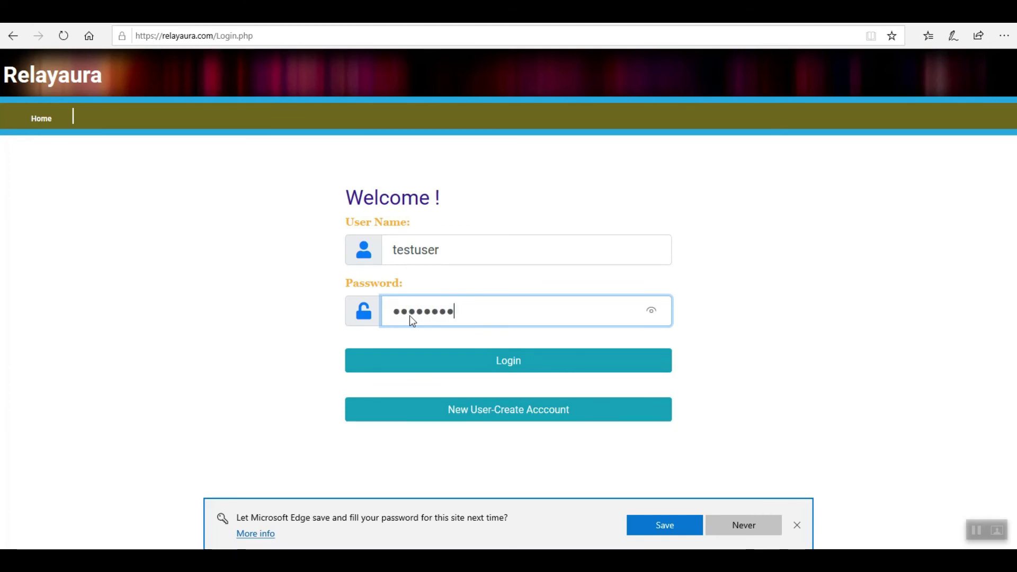
pyautogui.click(664, 525)
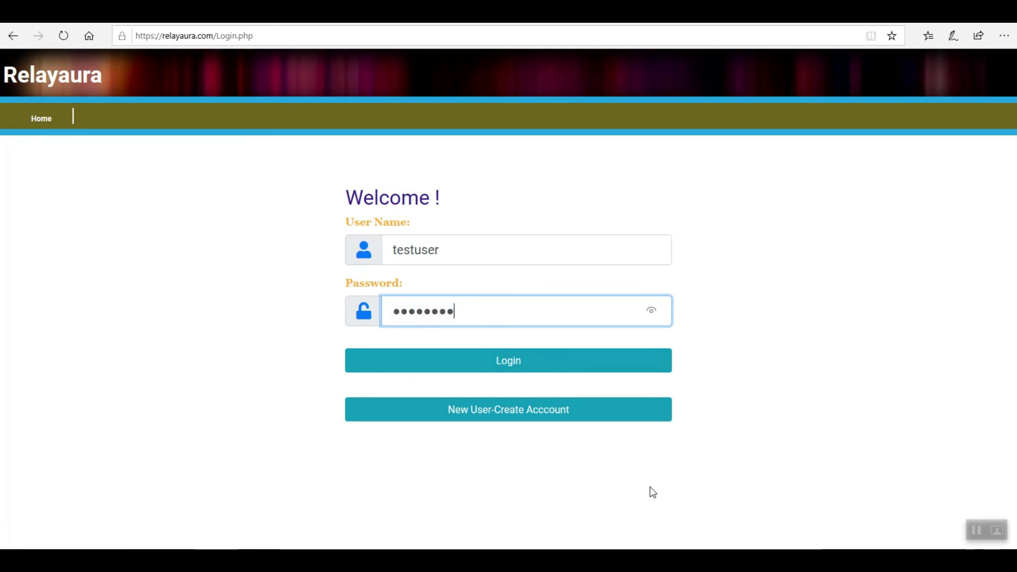
# Step: Sign in as testuser, then view the Live Blog page's About Me section in Hindi
pyautogui.click(503, 371)
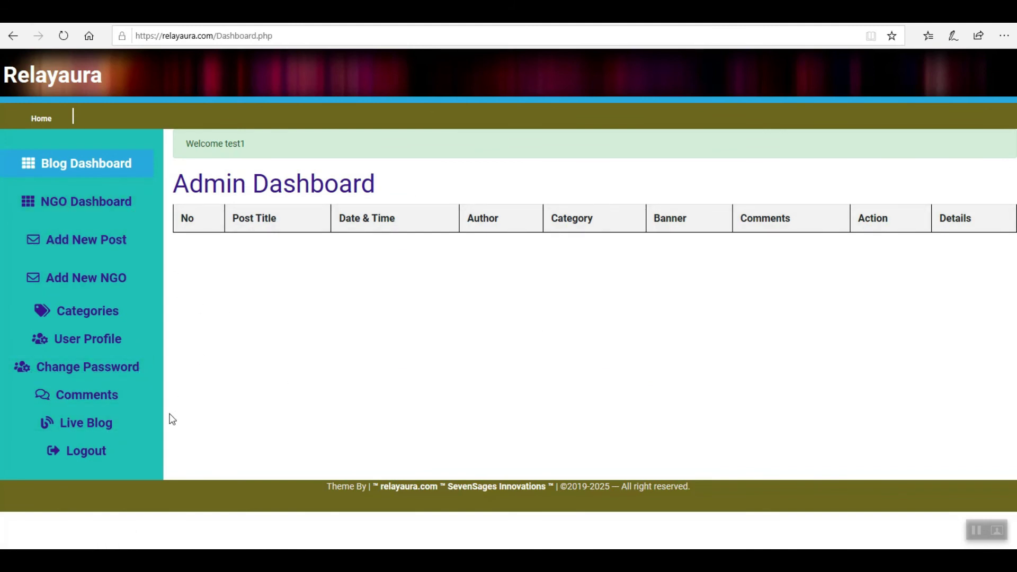
pyautogui.click(85, 423)
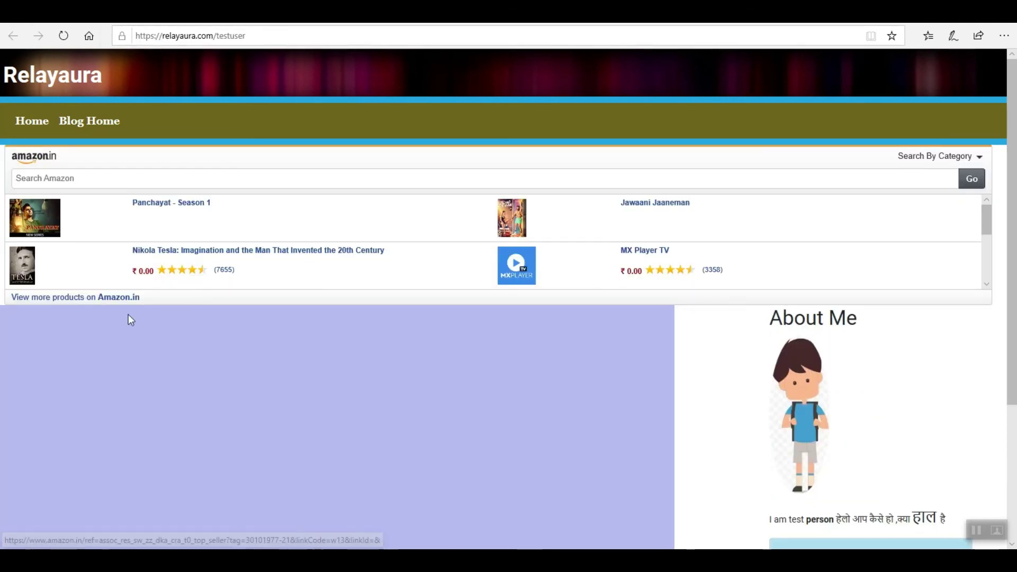
pyautogui.scroll(-3, 869, 431)
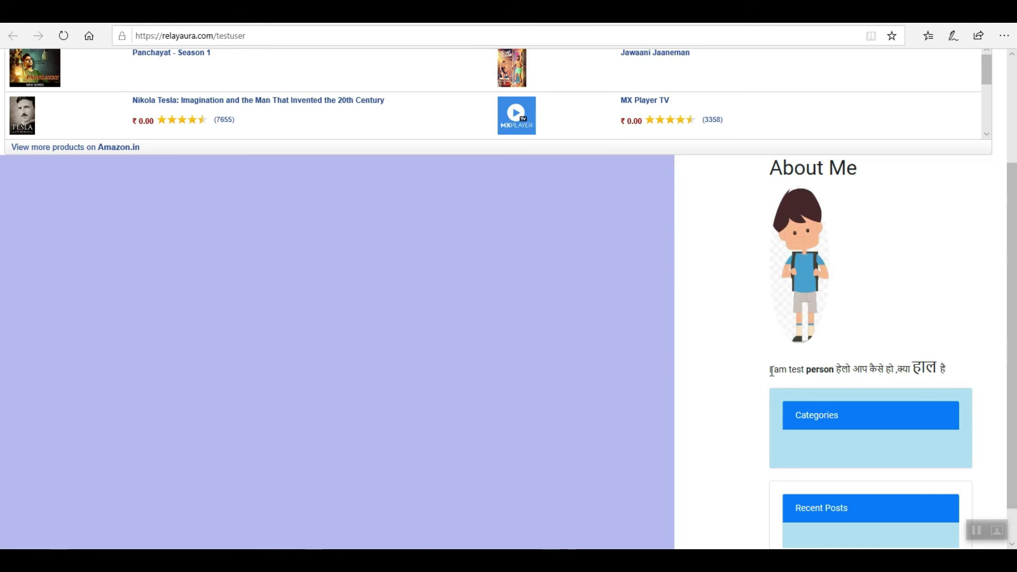
pyautogui.scroll(3, 713, 353)
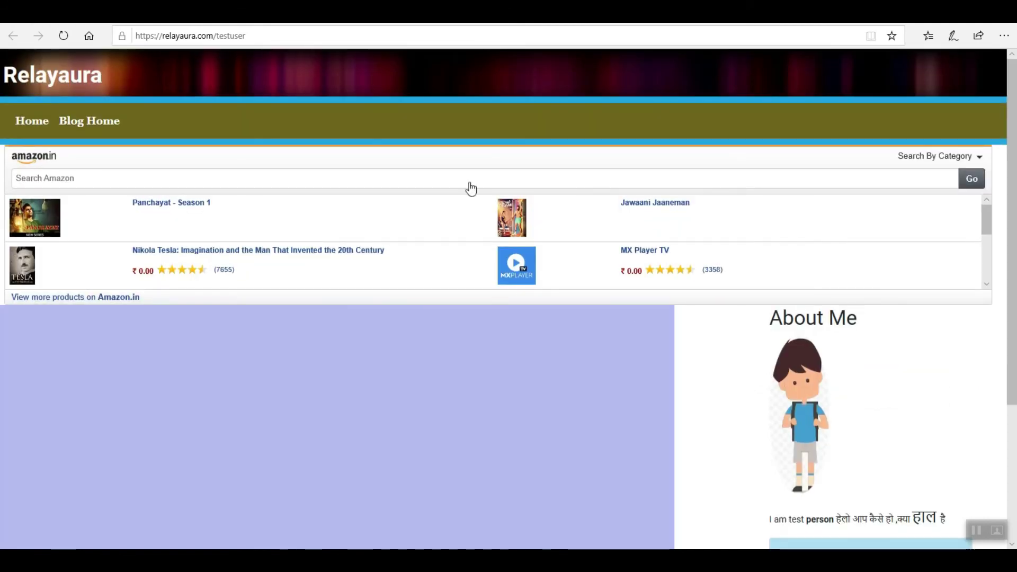